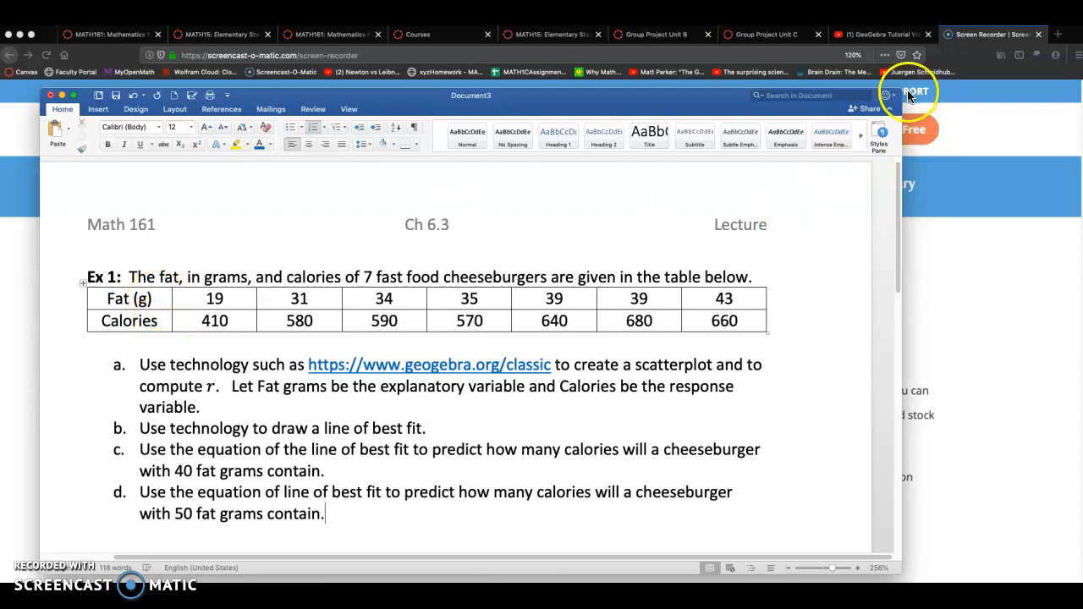
Enlarge the worksheet document window, then bring the browser to the front
left_click_drag(900, 90, 1003, 48)
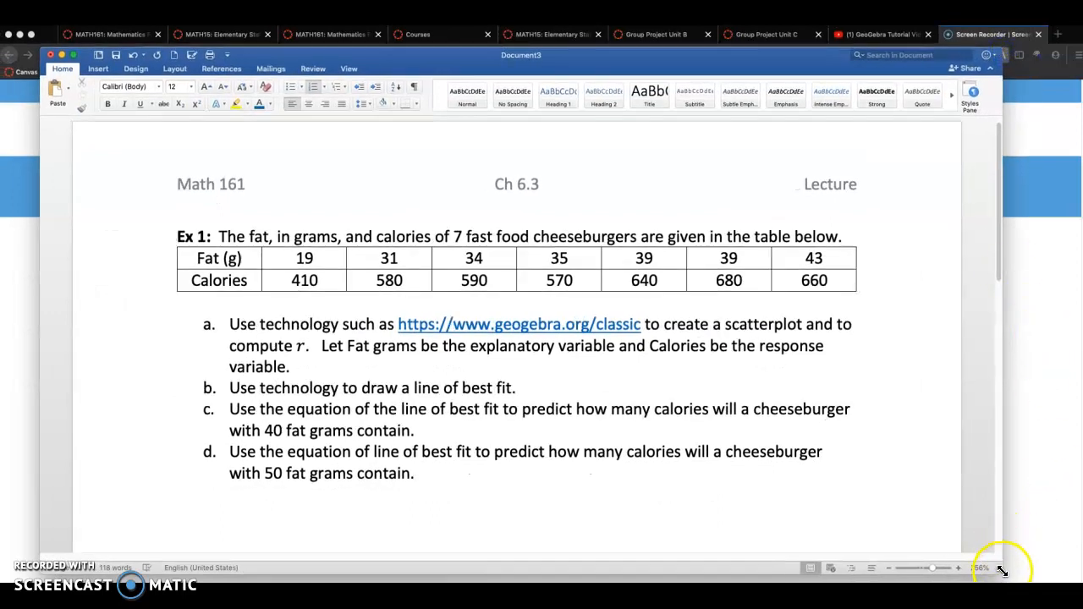
left_click_drag(1002, 571, 1070, 570)
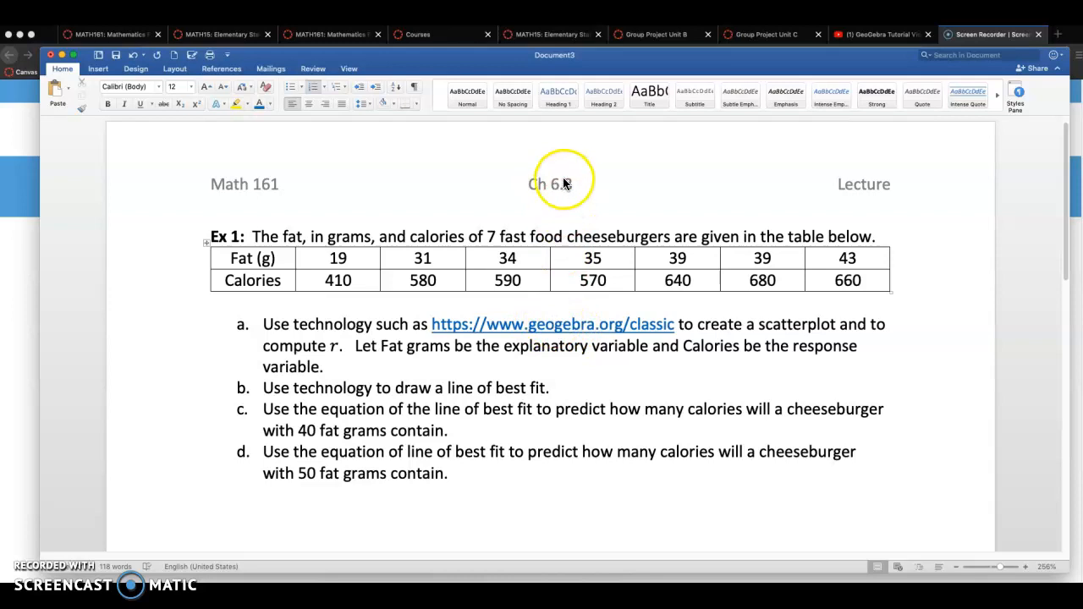
left_click(17, 280)
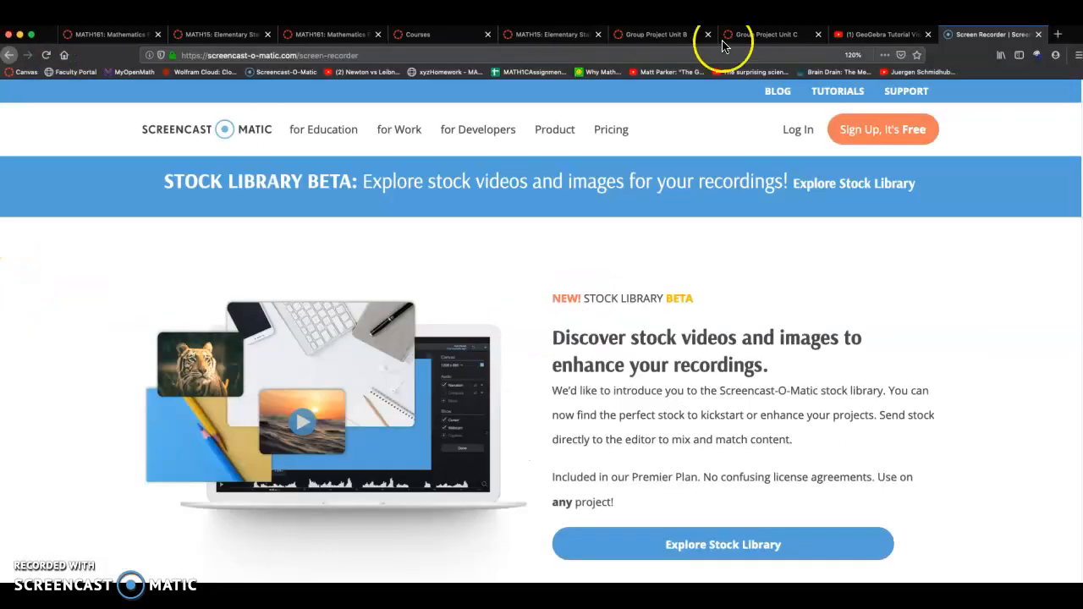
Search for geogebra in a new browser tab and open GeoGebra Classic from the GeoGebra website
left_click(1058, 36)
type("geogebra")
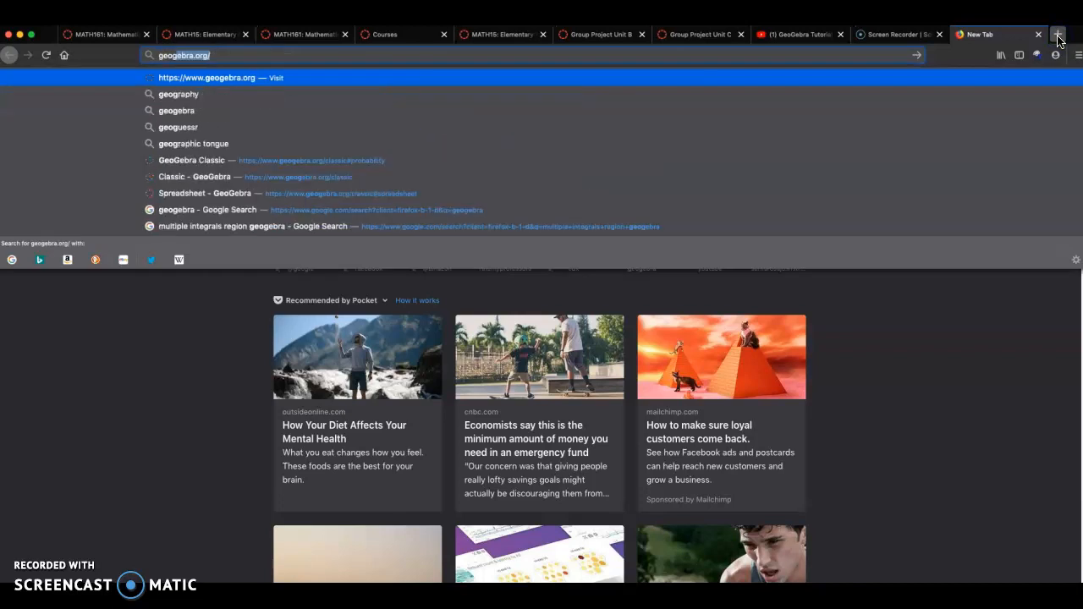
key("BackSpace")
key("Return")
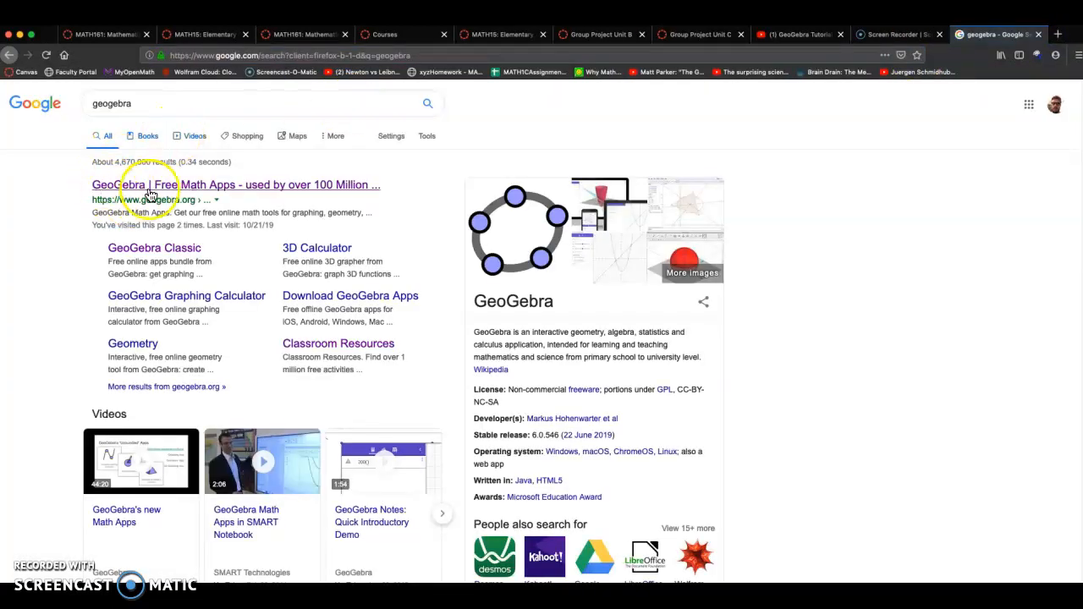
left_click(170, 185)
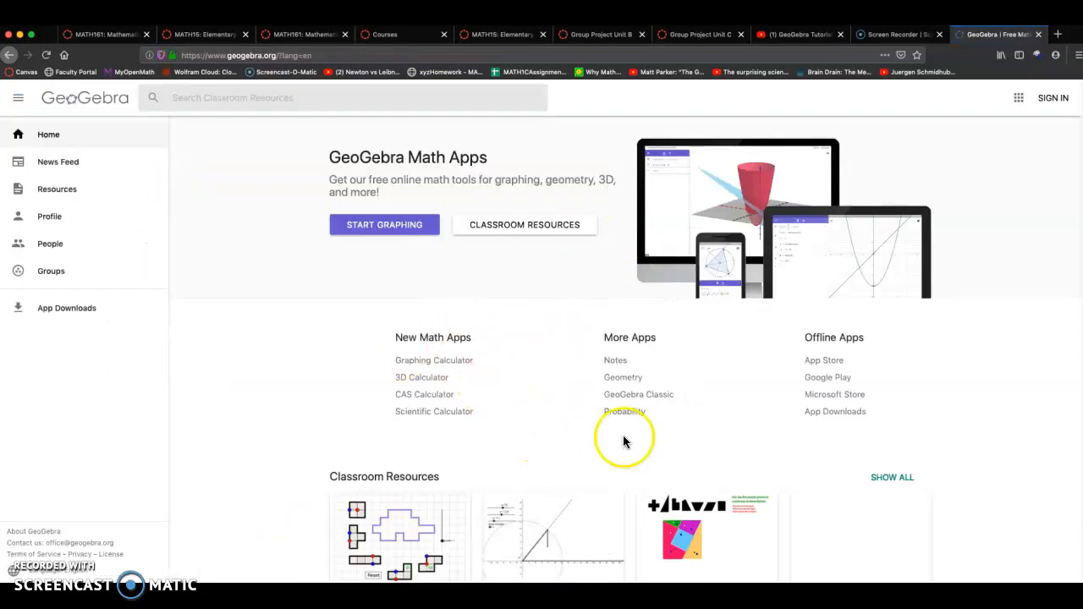
left_click(647, 398)
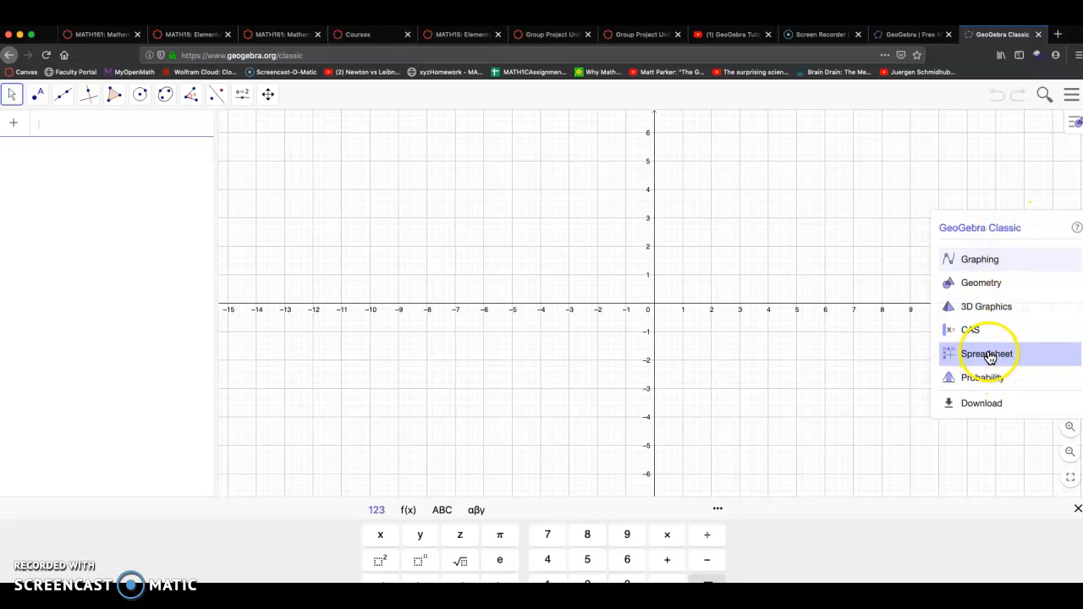
Show the Spreadsheet view and hide the Algebra and Graphics views in GeoGebra Classic
left_click(842, 235)
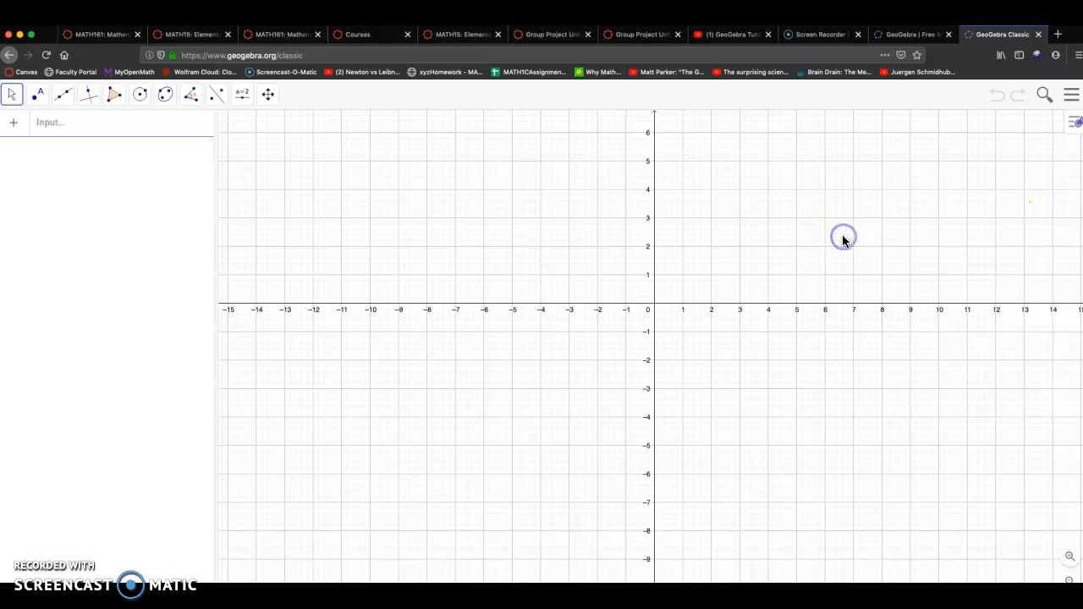
left_click(1070, 95)
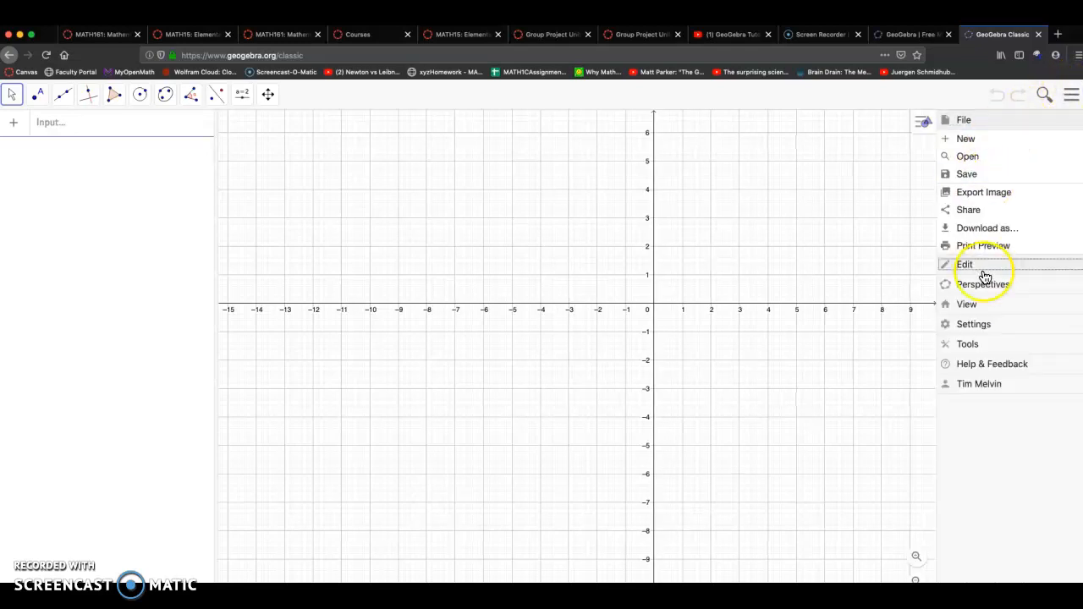
left_click(970, 306)
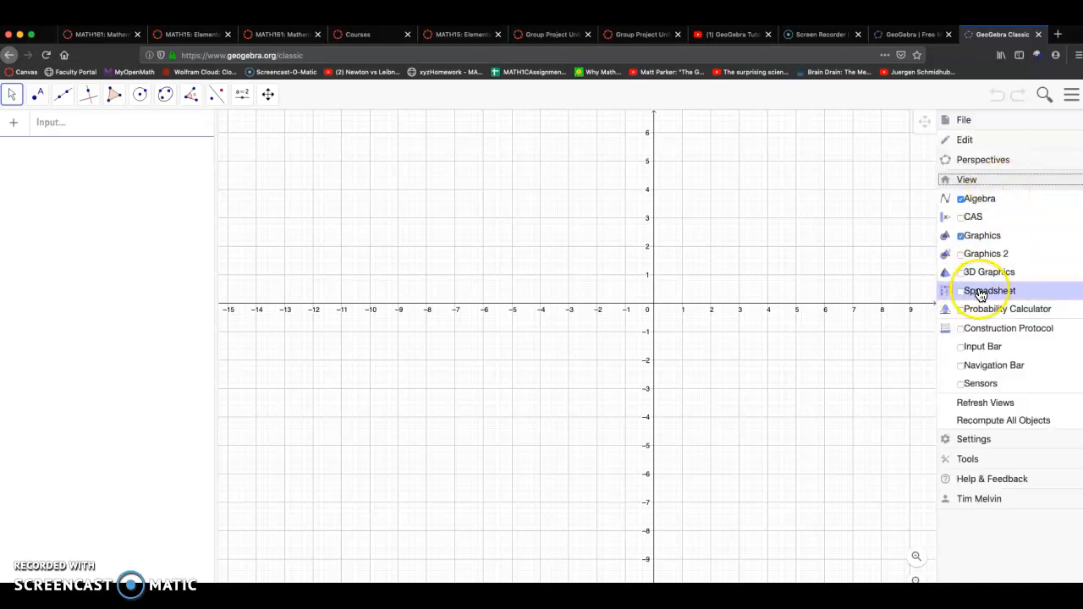
left_click(985, 294)
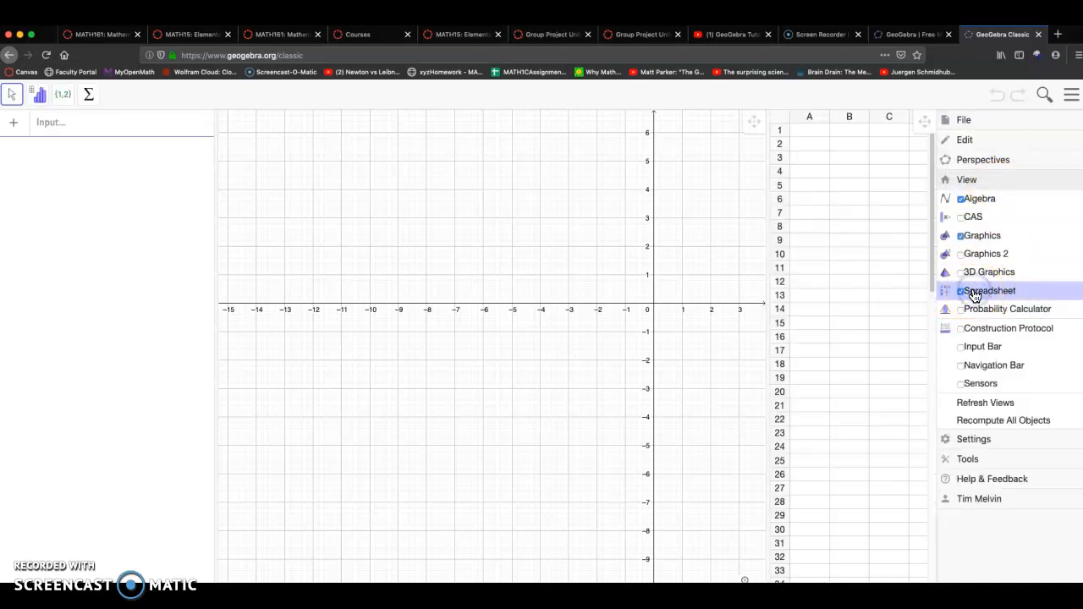
left_click(974, 199)
left_click(962, 237)
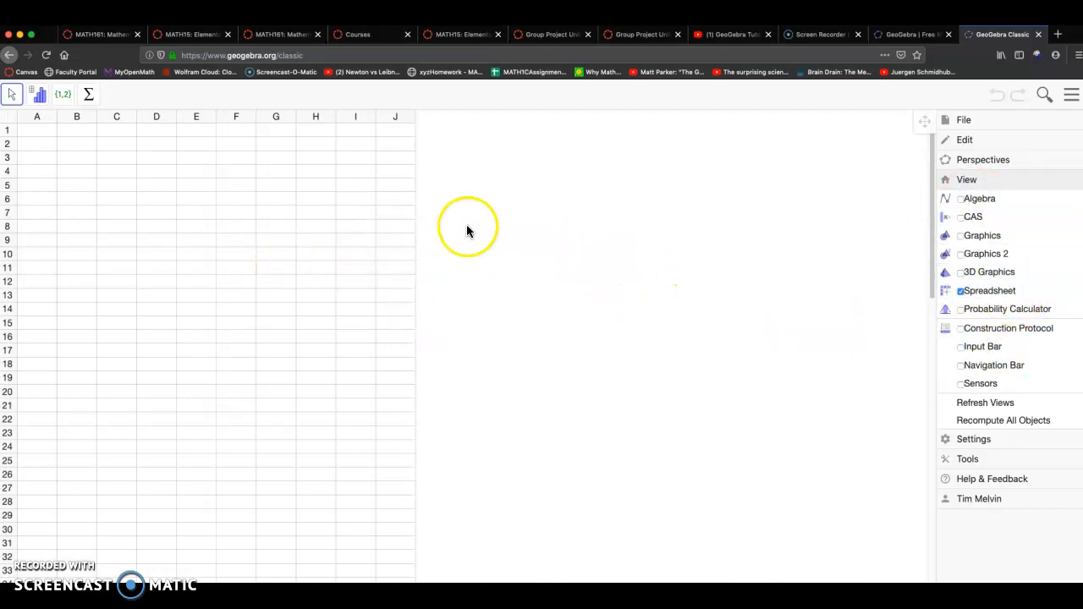
left_click(269, 197)
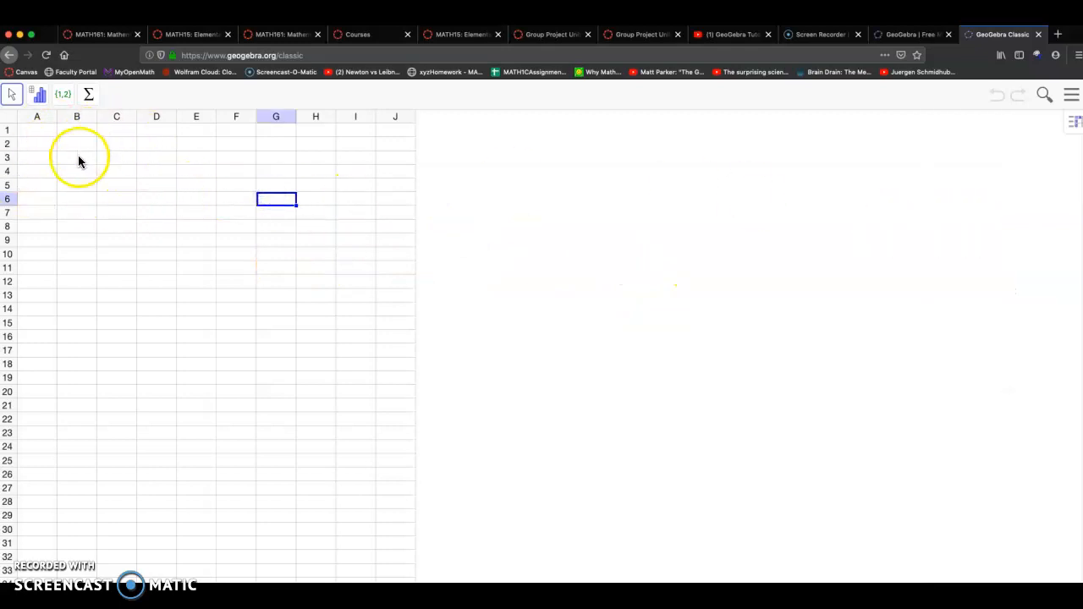
Place the worksheet document window beside the spreadsheet so the data table stays visible
left_click(37, 131)
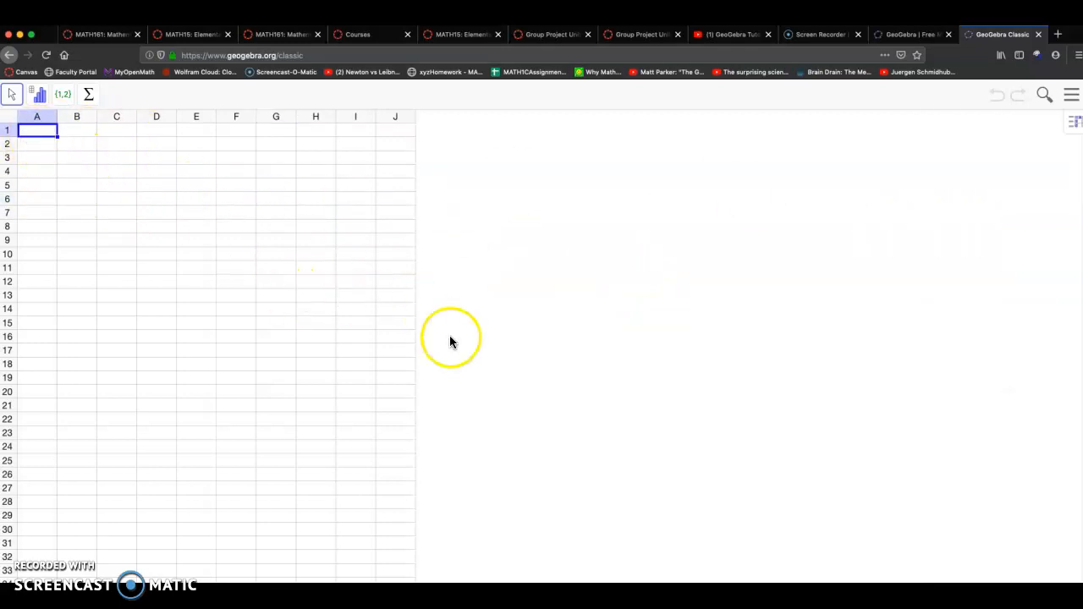
key("super+Tab")
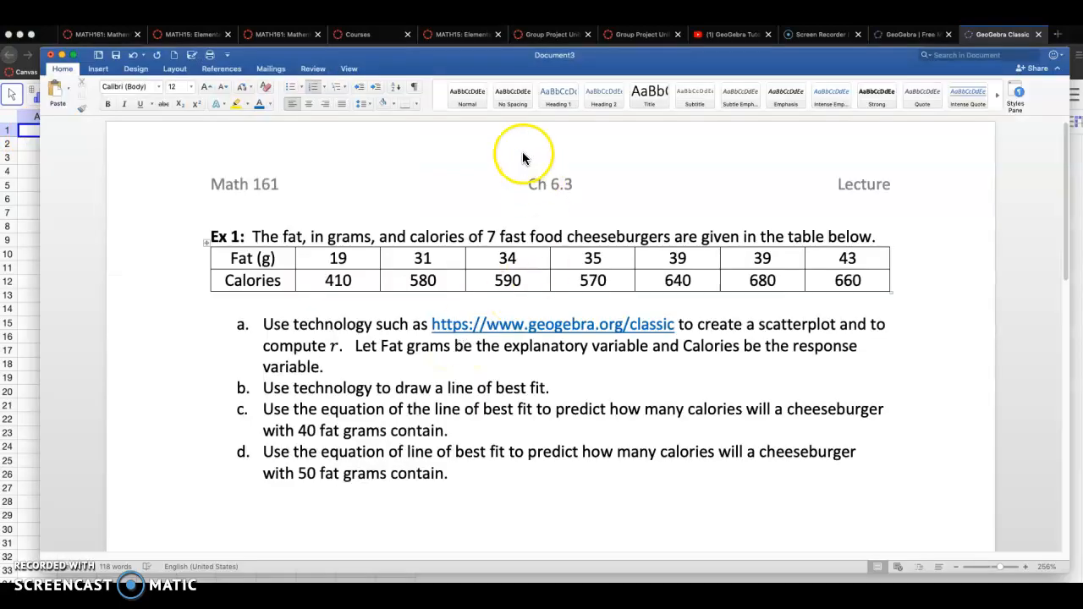
left_click_drag(38, 160, 455, 182)
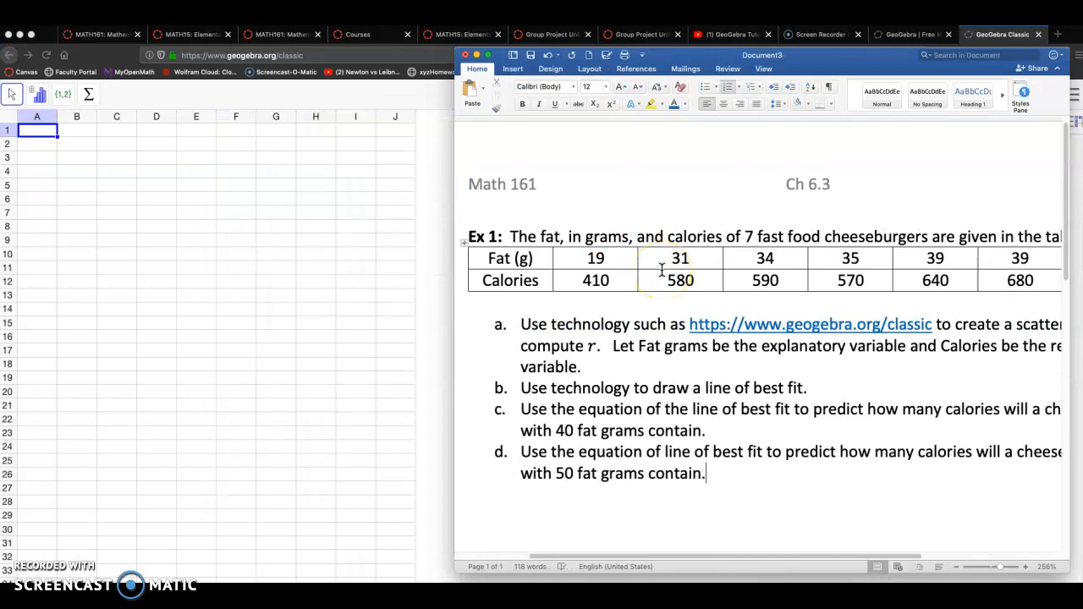
left_click_drag(677, 56, 641, 55)
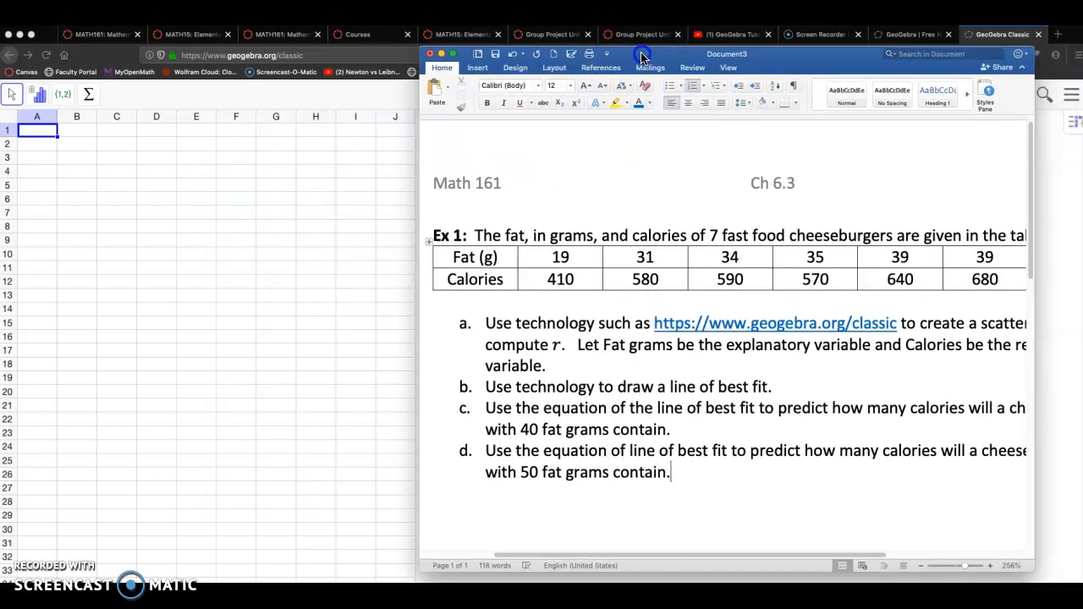
scroll(726, 364, "up", 1)
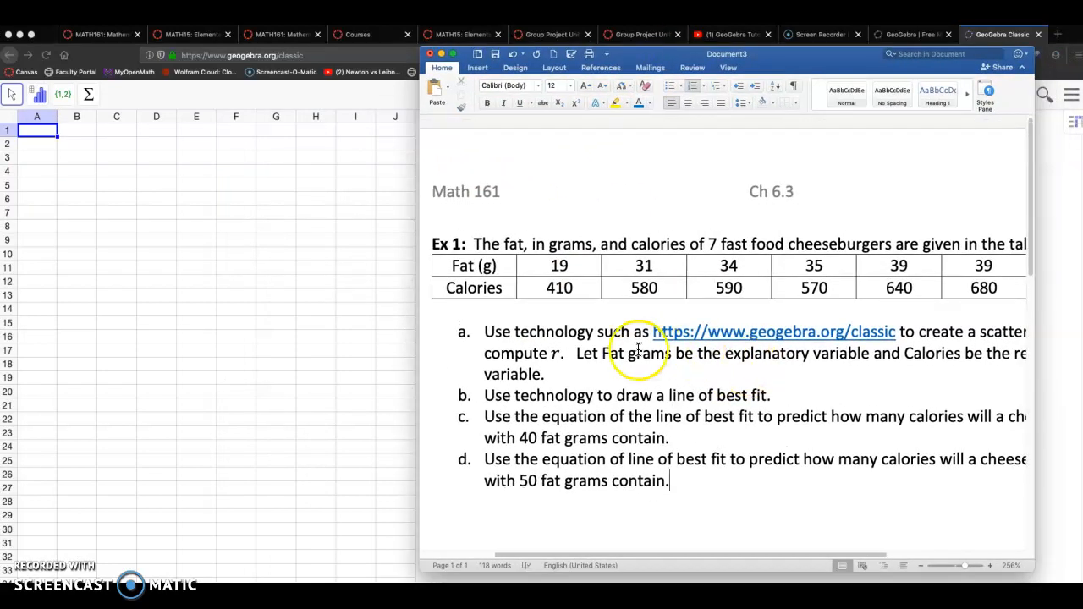
Add a line under part a reading "Explanatory variables is on the left. Response variable is on the right."
left_click_drag(601, 353, 825, 355)
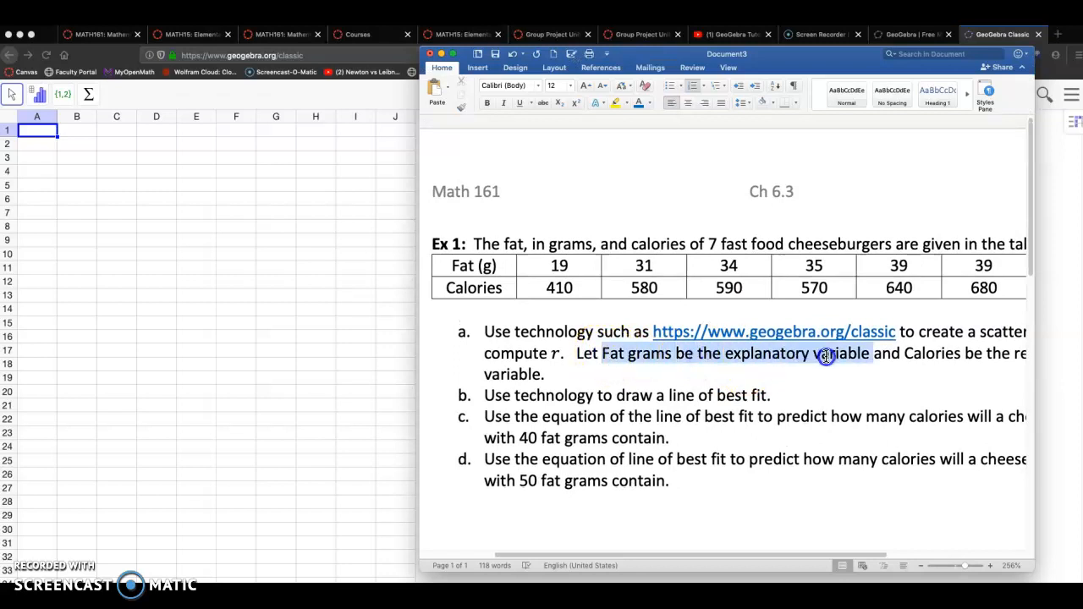
left_click(677, 377)
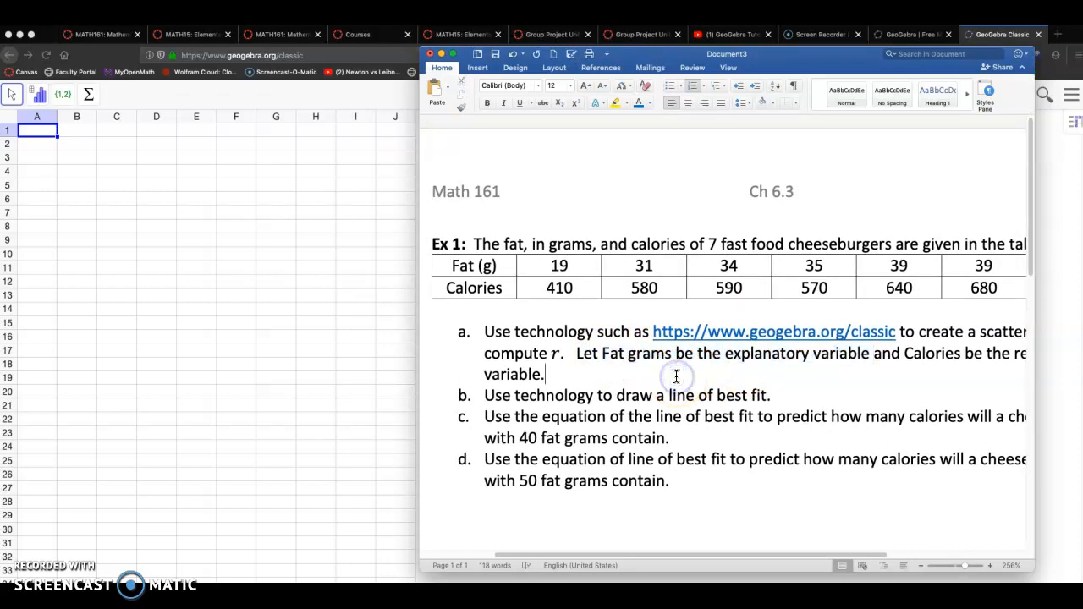
key("Return")
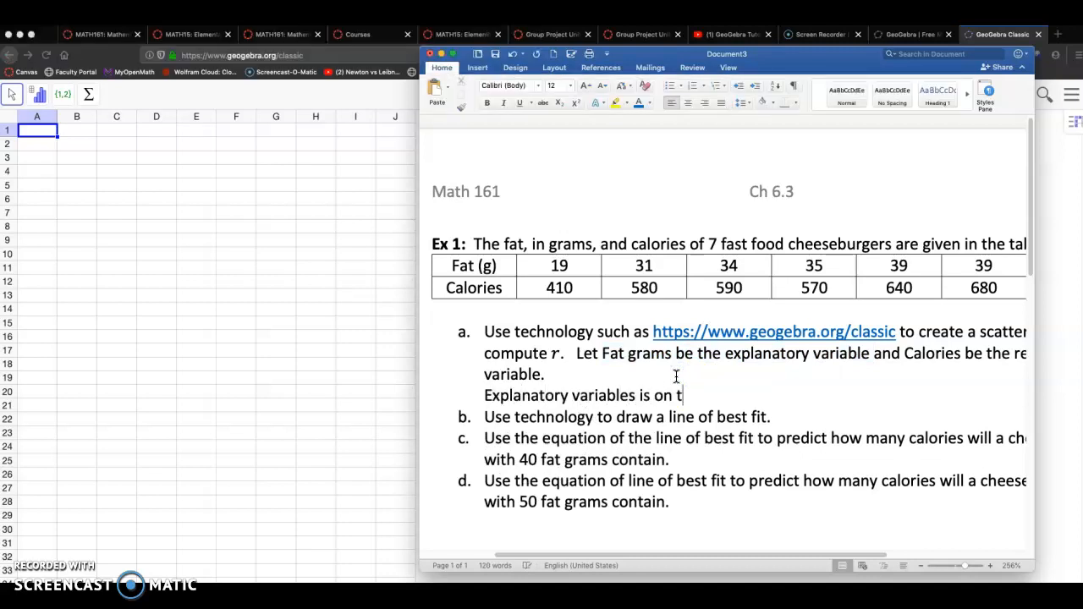
type(". RE")
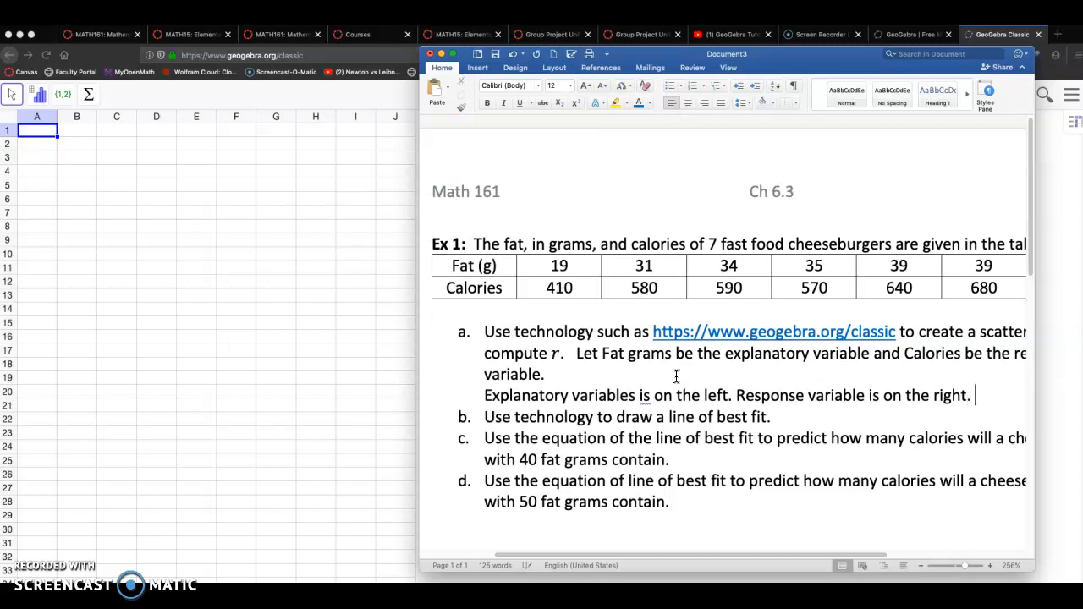
Color the new note line blue and correct "variables" to "variable"
left_click_drag(484, 396, 962, 396)
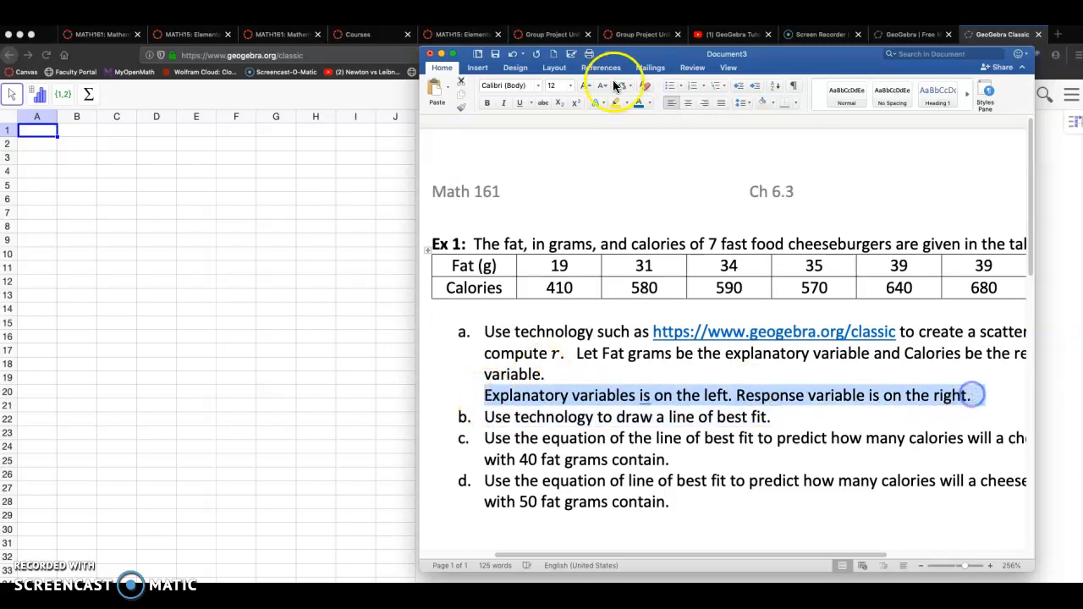
left_click(638, 103)
left_click(630, 395)
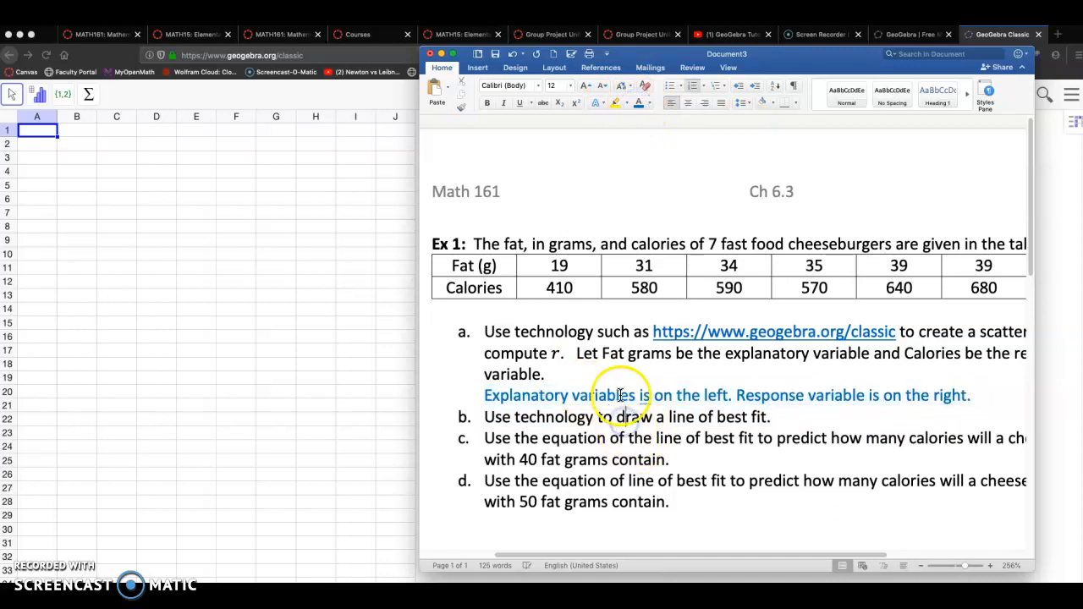
key("BackSpace")
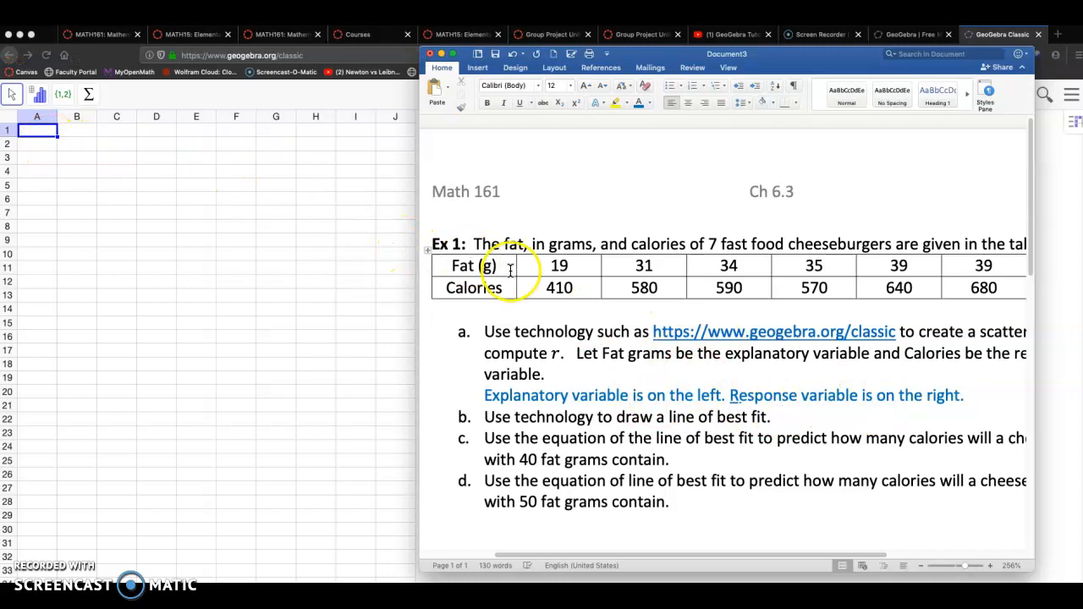
left_click(41, 158)
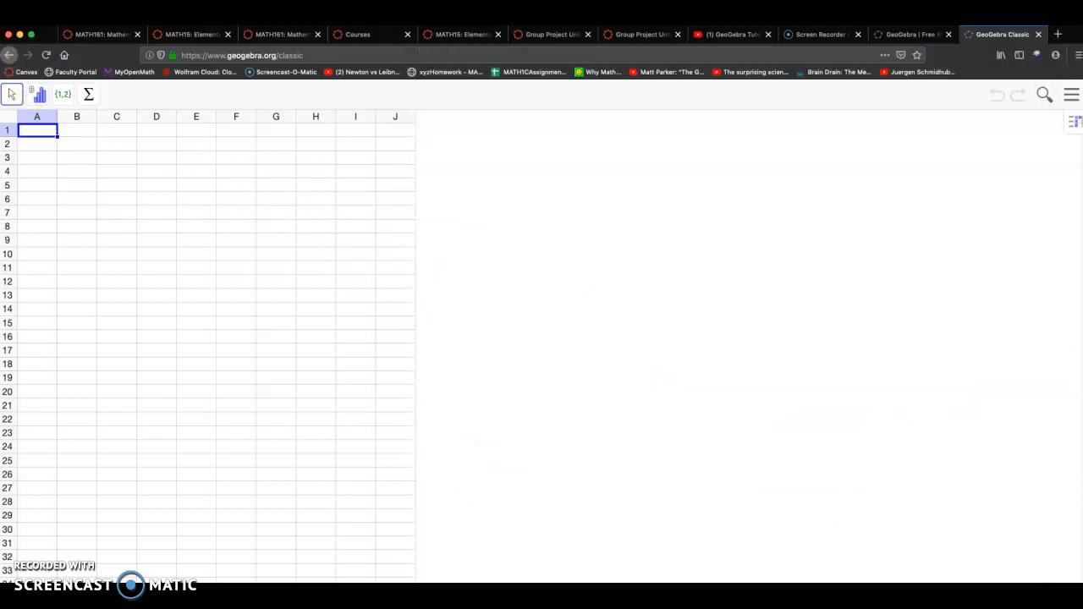
key("super+Tab")
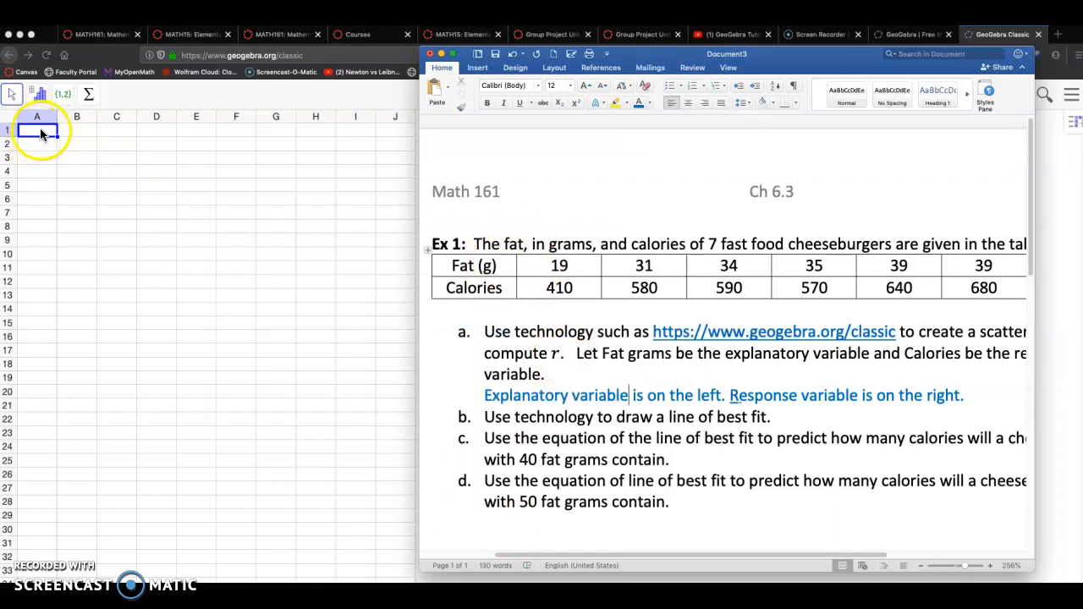
type("Fat")
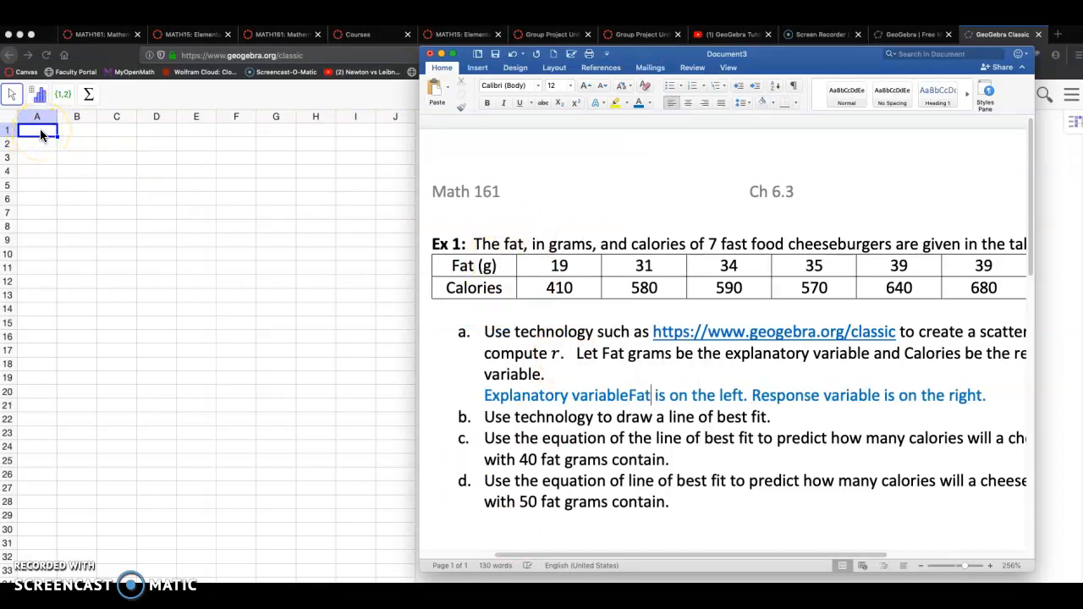
key("BackSpace")
key("BackSpace")
key("BackSpace")
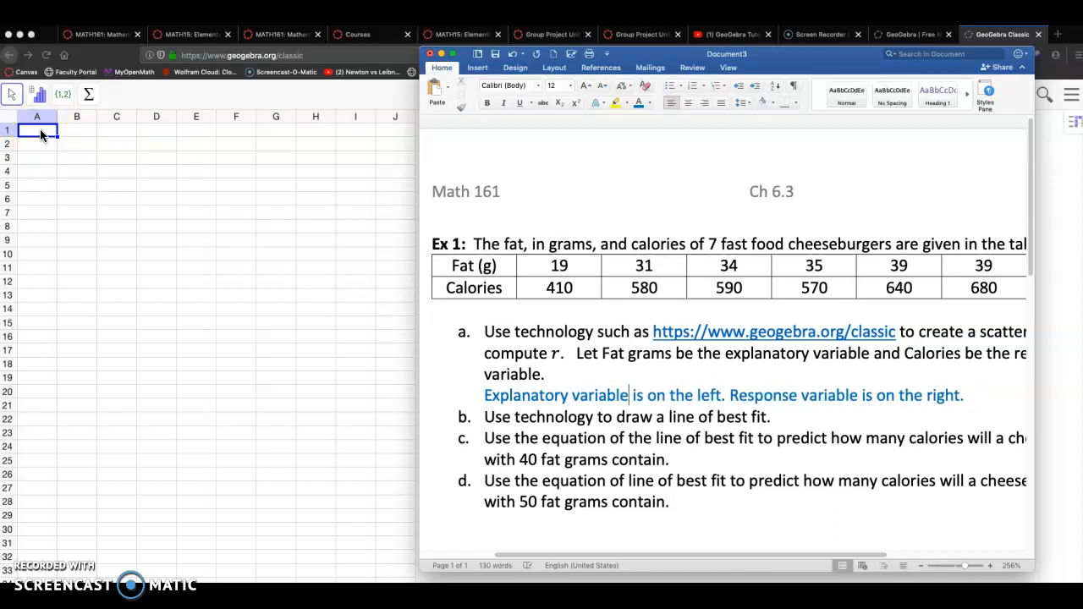
Label spreadsheet column A as fat and column B as calories in row 1
left_click(40, 136)
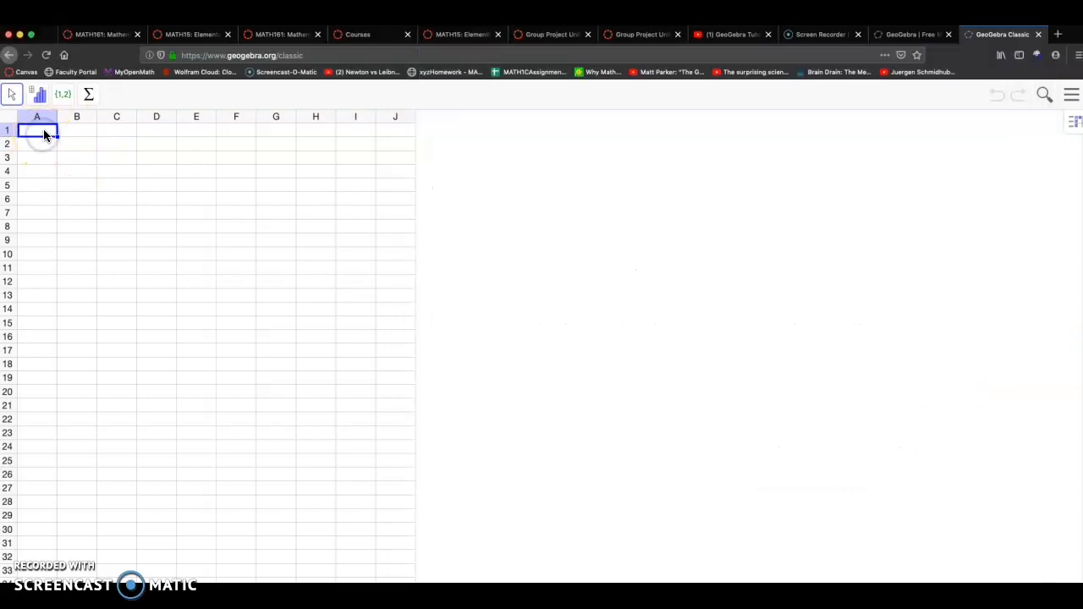
type("fat")
key("Tab")
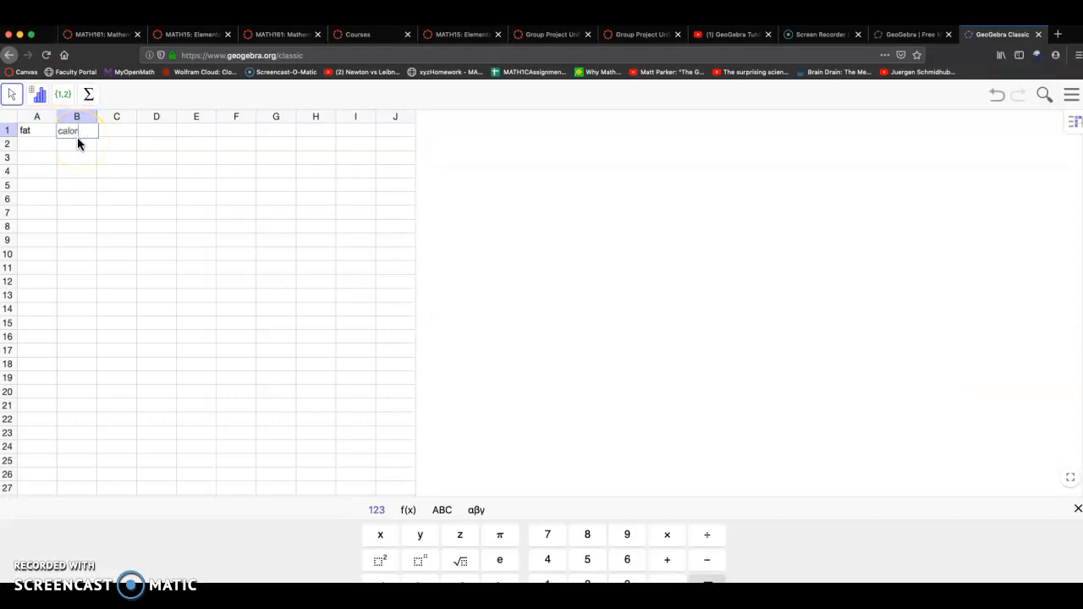
key("super+Tab")
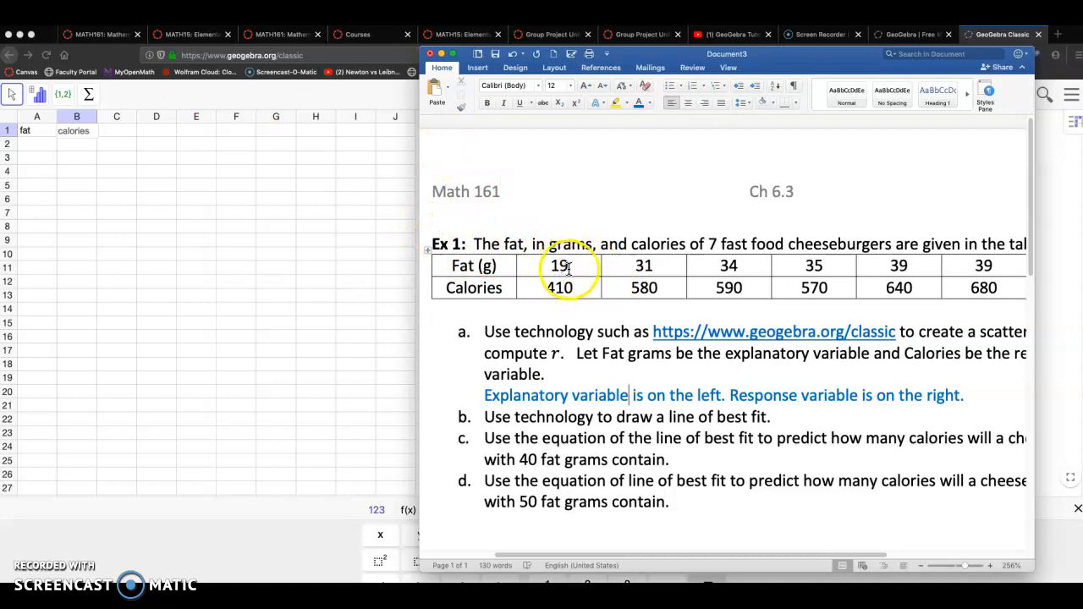
Enter the fat values 19, 31 and 34 in column A below the fat label
left_click(38, 144)
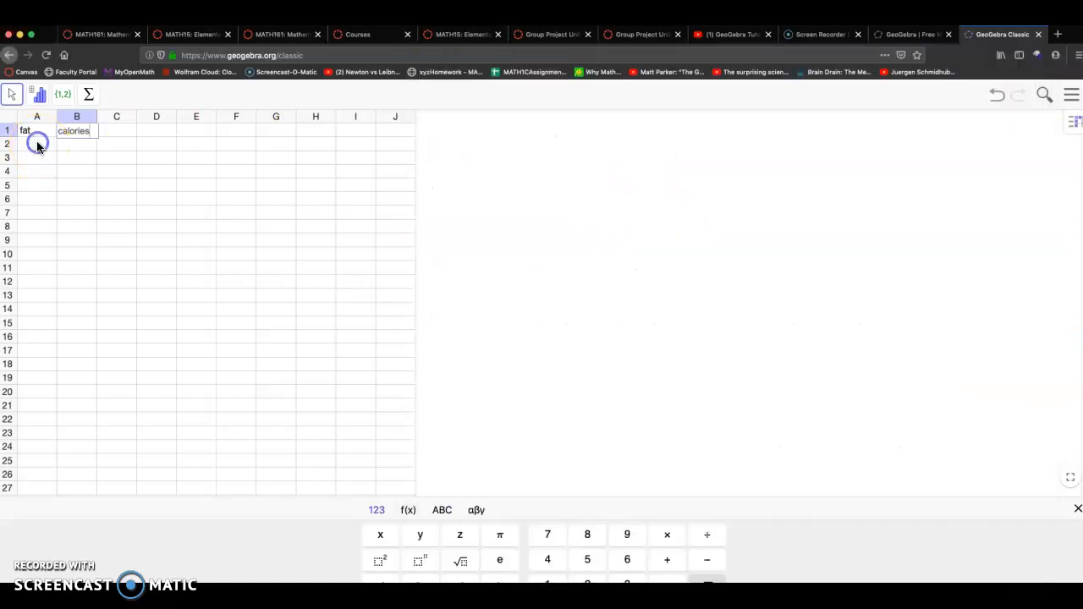
type("31")
key("Return")
type("34")
key("Return")
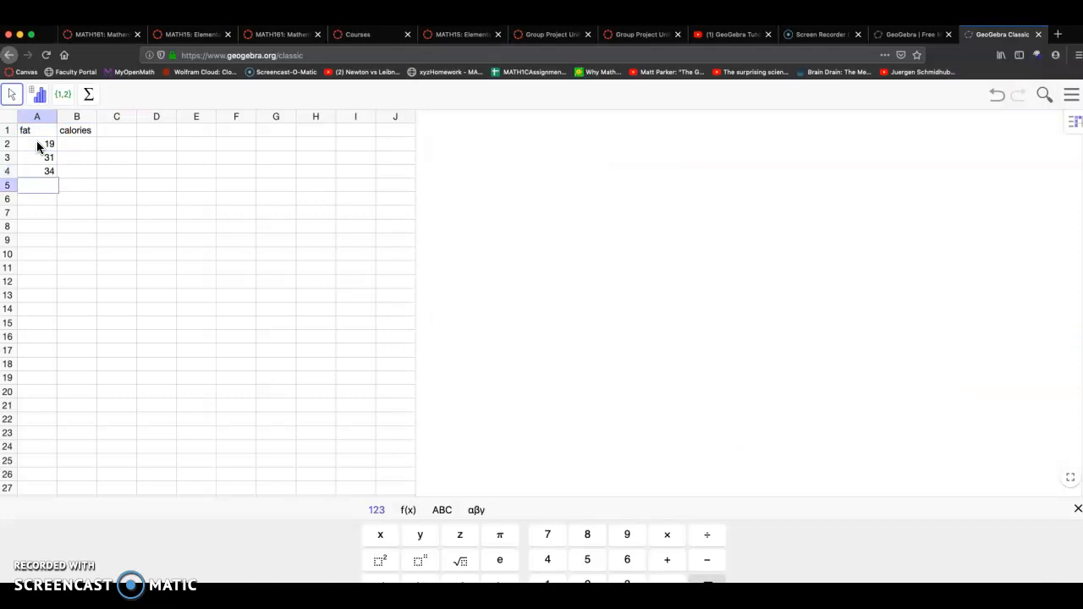
Check the remaining fat values in the document table and enter 35, 39, 39 and 43 in column A
key("super+Tab")
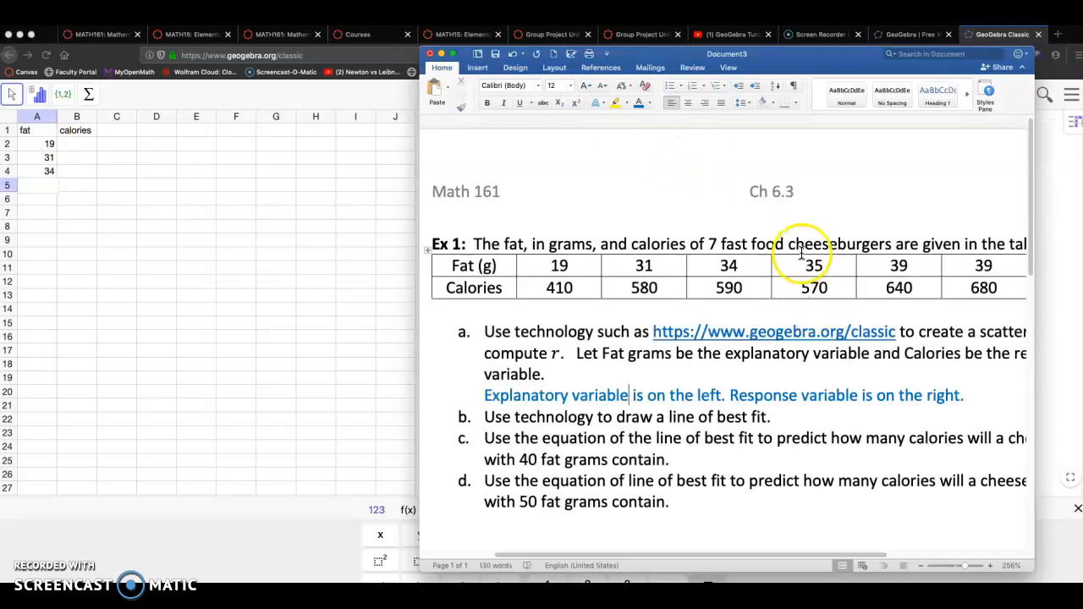
scroll(818, 261, "right", 3)
scroll(964, 266, "right", 2)
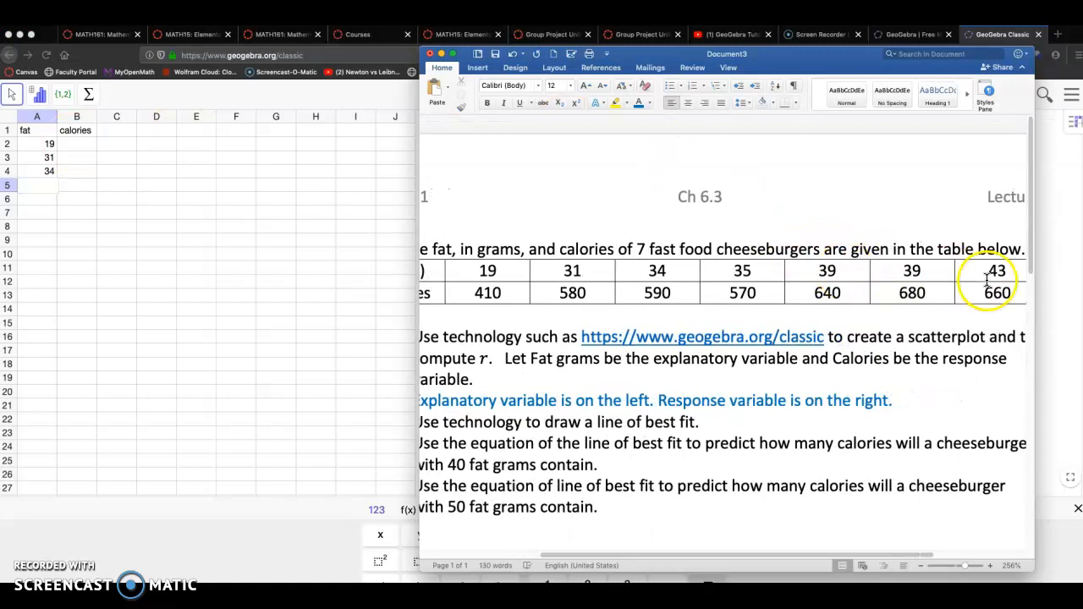
key("super+Tab")
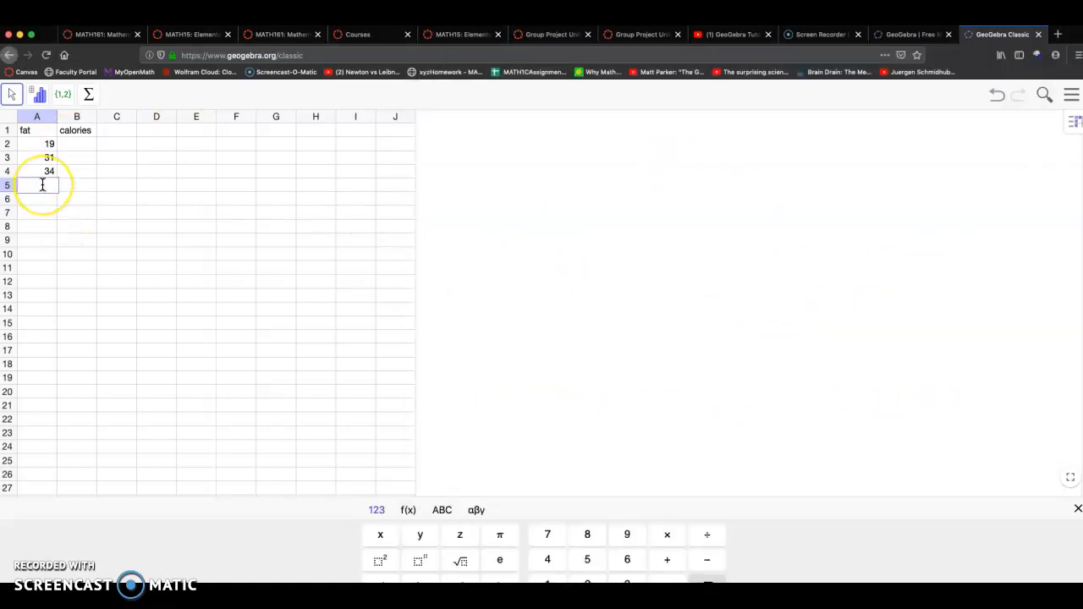
type("5")
key("Return")
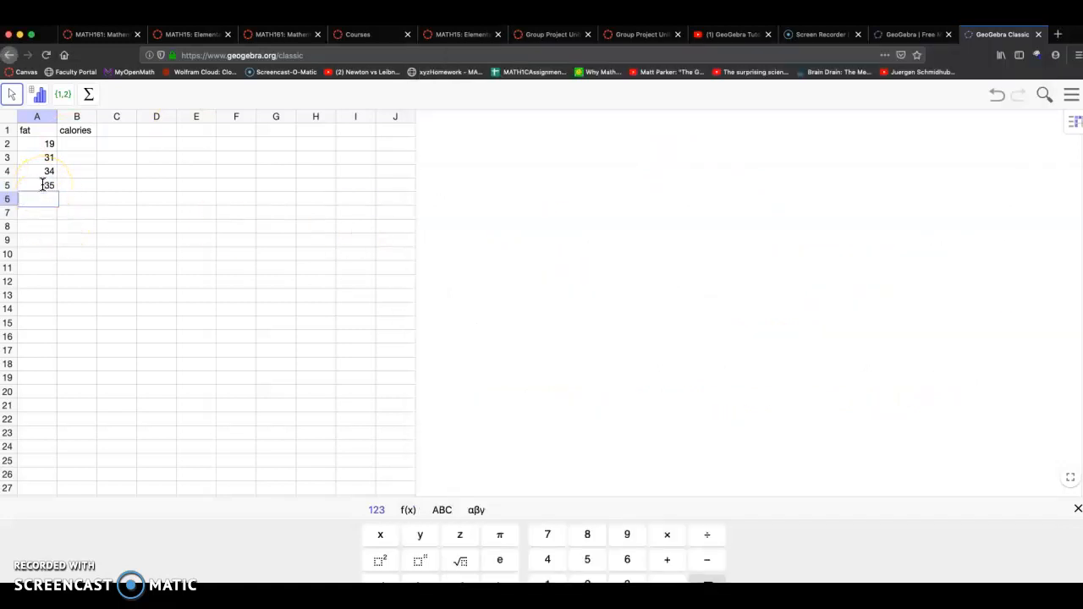
key("Return")
type("39")
key("Return")
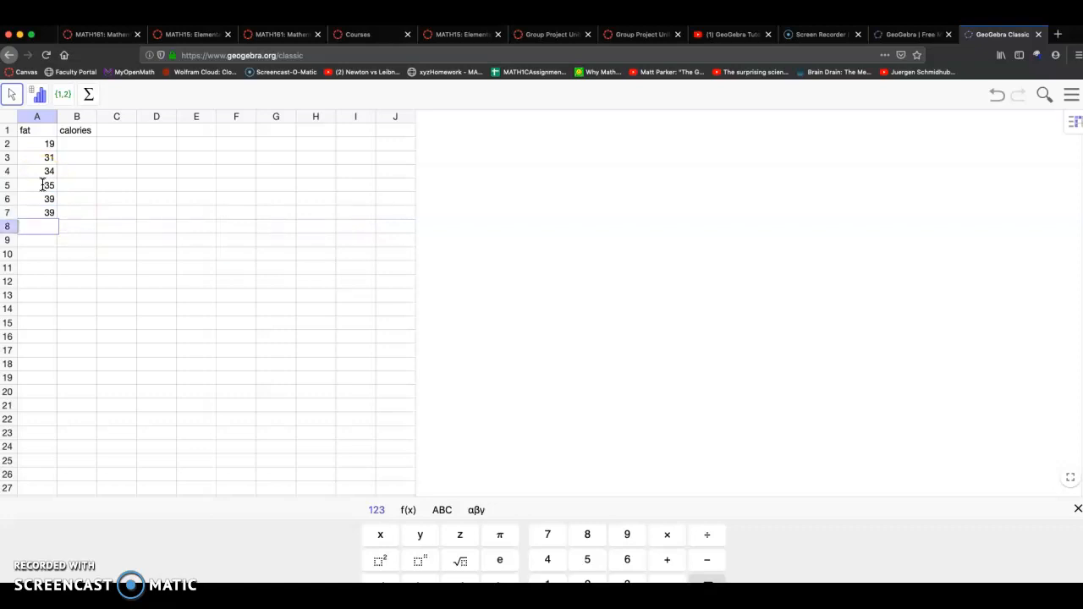
key("Return")
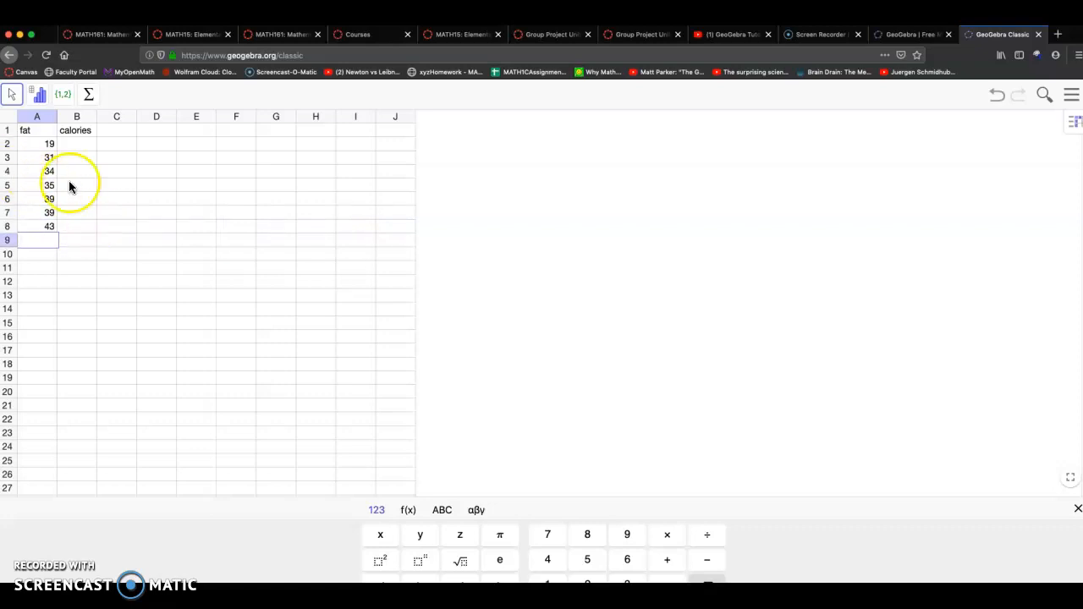
Enter the calorie values 410, 580, 590 and 570 in column B beside the matching fat values
key("super+Tab")
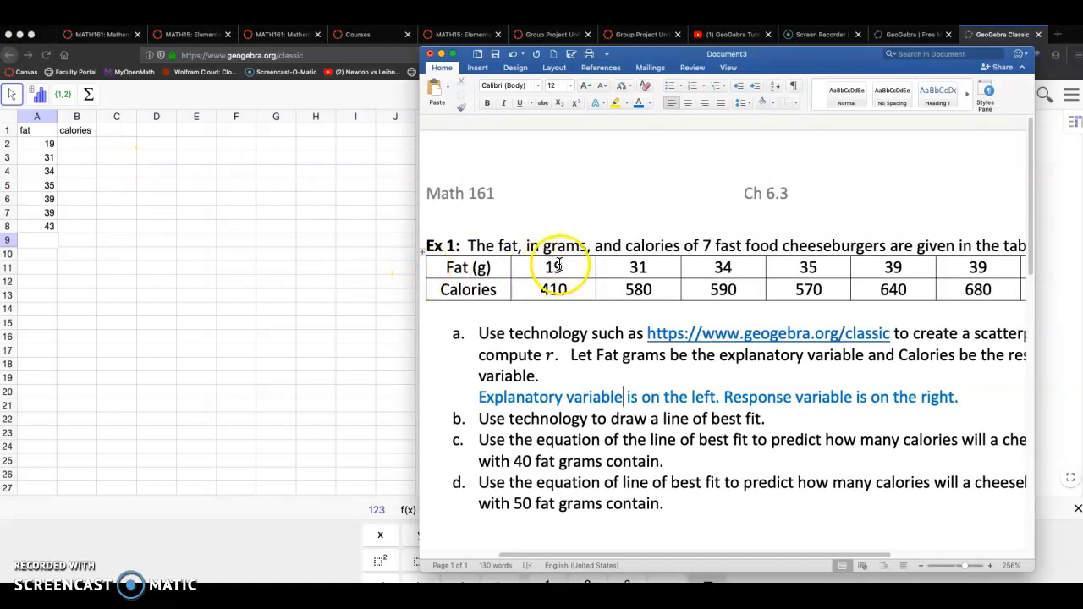
left_click(105, 150)
left_click(66, 146)
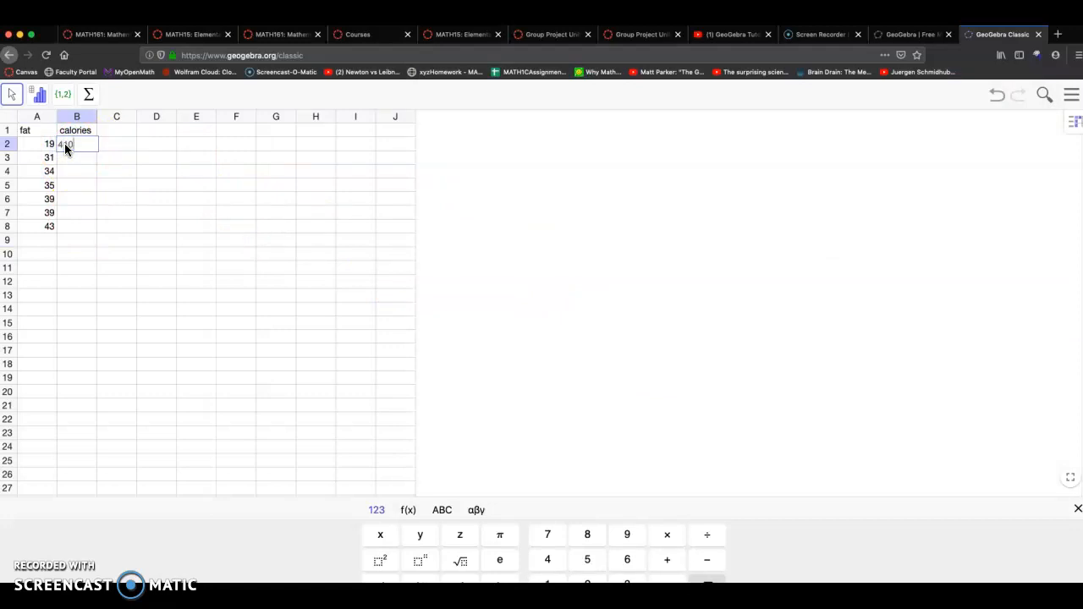
type("10")
key("Tab")
key("Return")
key("super+Tab")
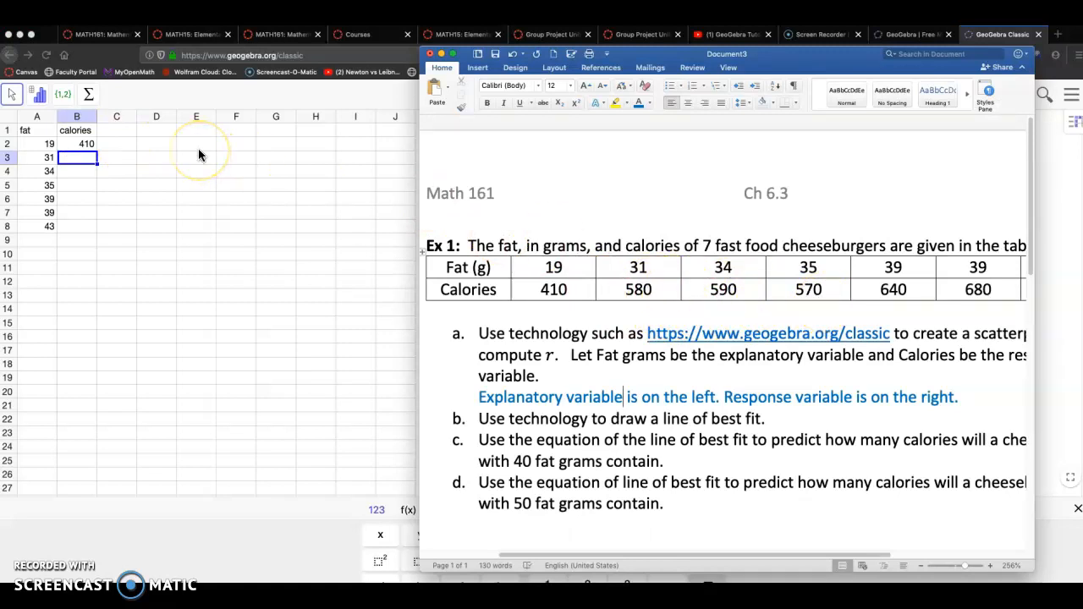
left_click(82, 161)
key("Return")
type("590")
key("Return")
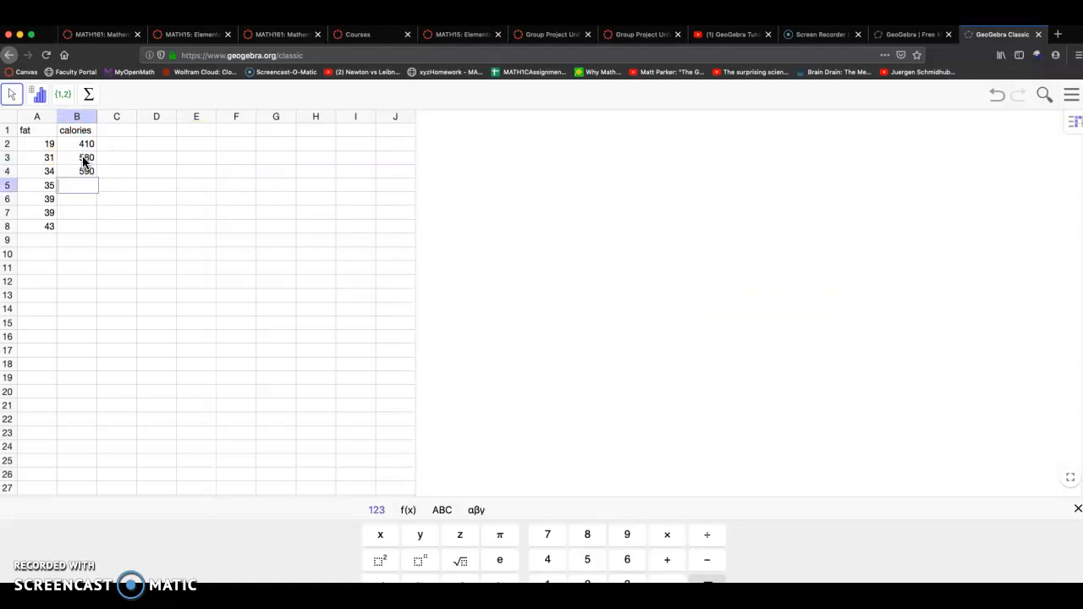
key("Return")
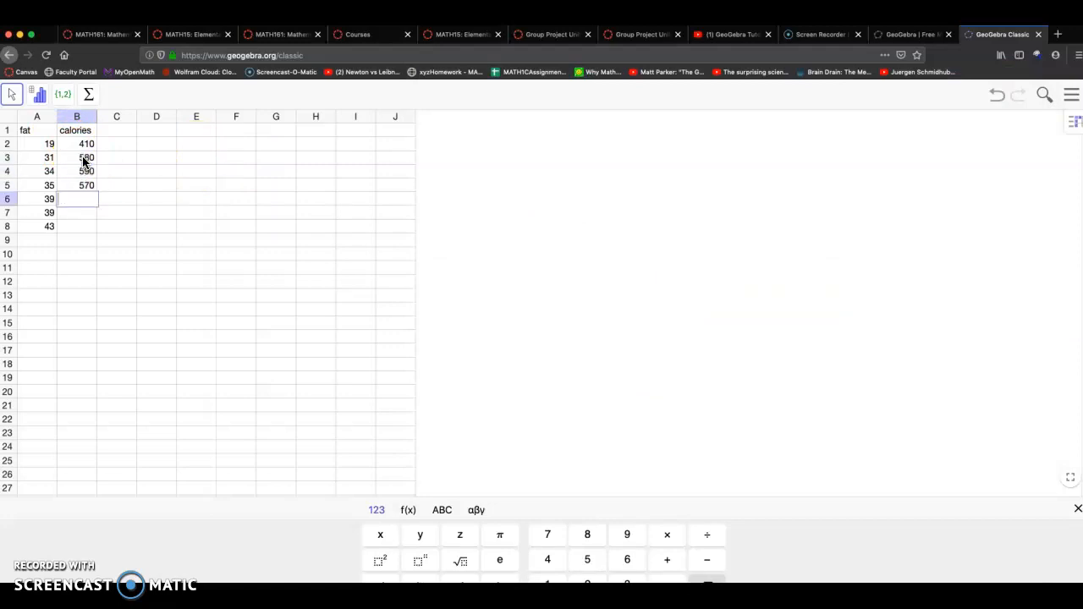
Check the remaining calories in the document table and enter 640, 680 and 660 in column B
key("super+Tab")
scroll(733, 295, "right", 5)
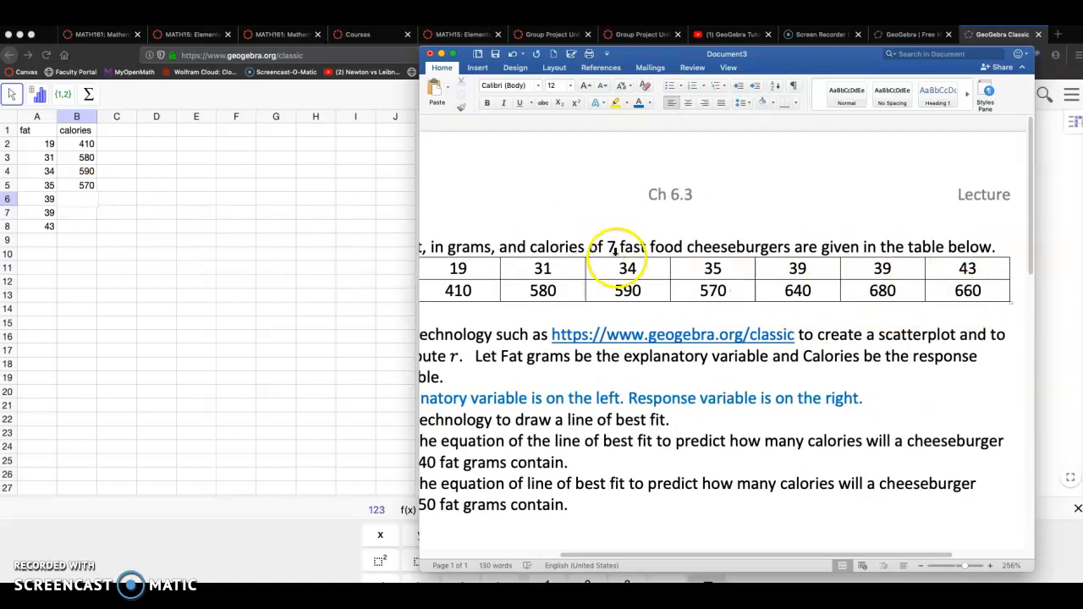
left_click(75, 199)
type("640")
key("Return")
type("680")
key("Return")
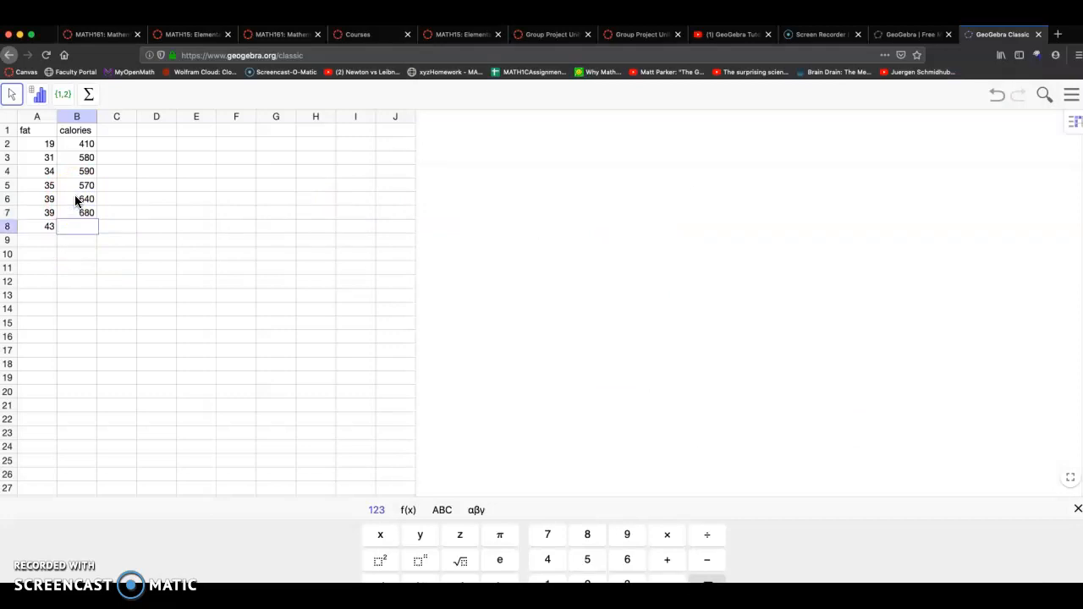
key("Return")
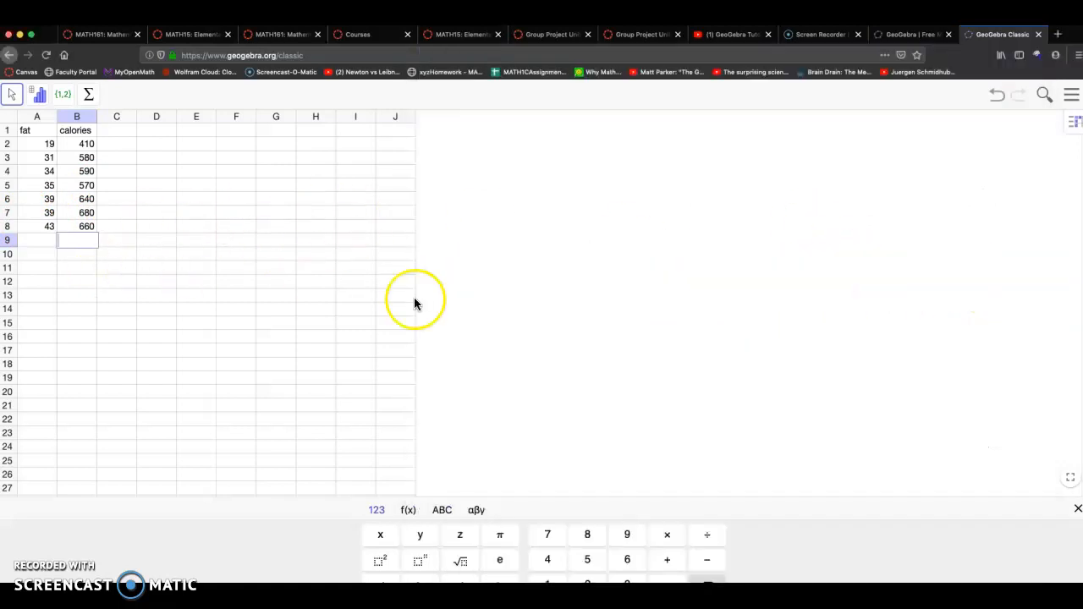
Select the fat and calories columns and run Two Variable Regression Analysis to create the scatterplot
left_click(1077, 511)
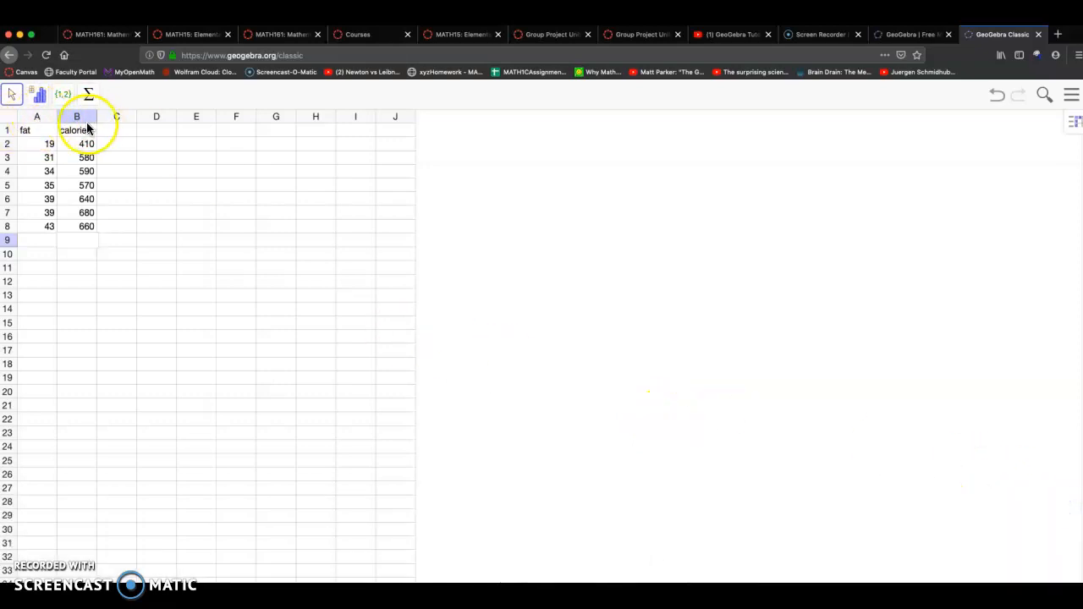
left_click(36, 117)
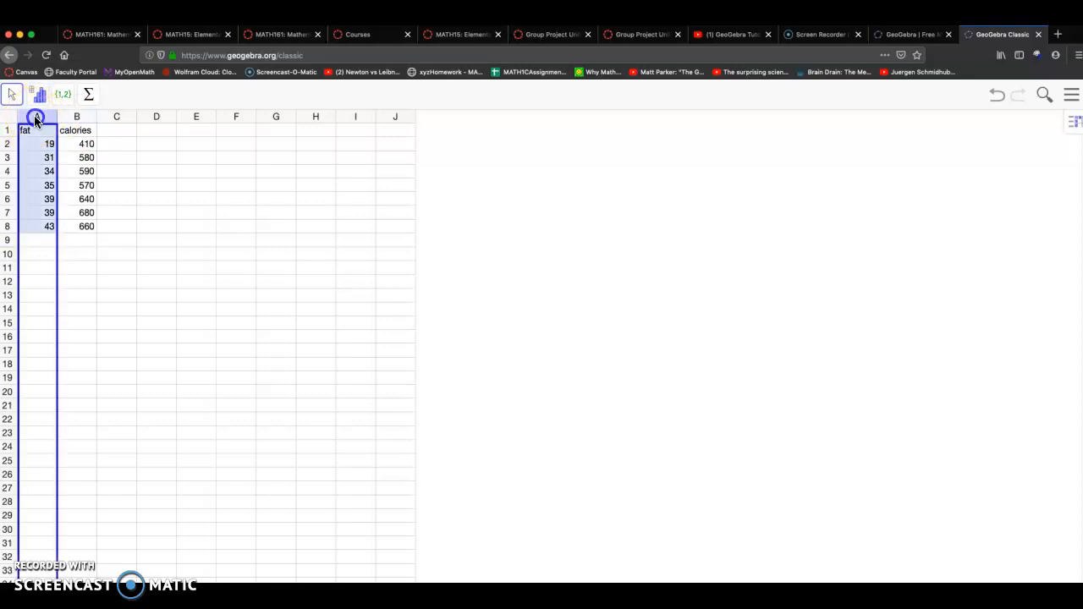
left_click_drag(35, 120, 61, 113)
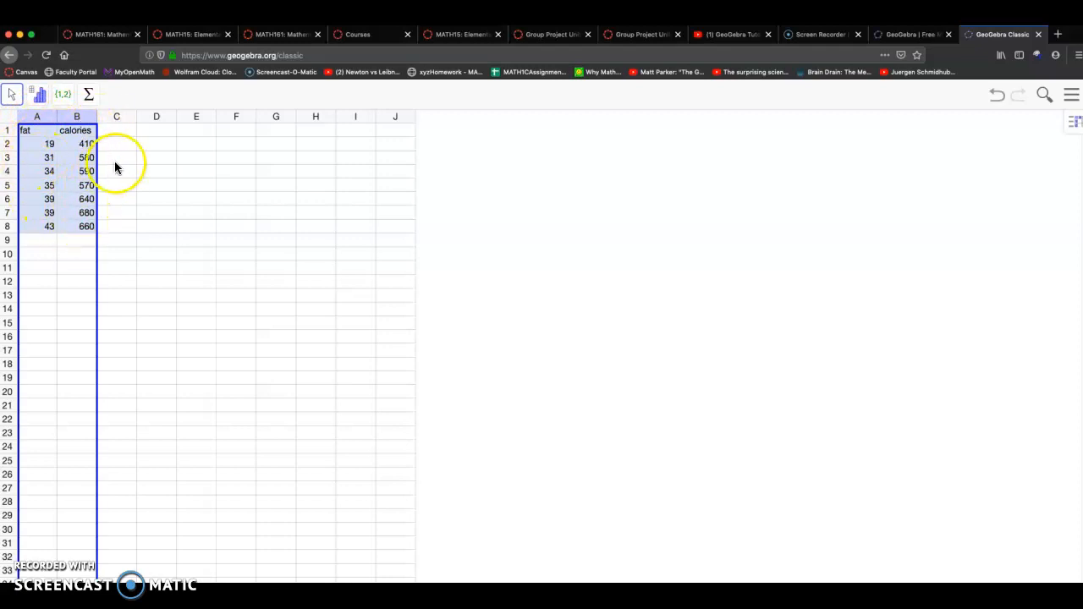
left_click(39, 95)
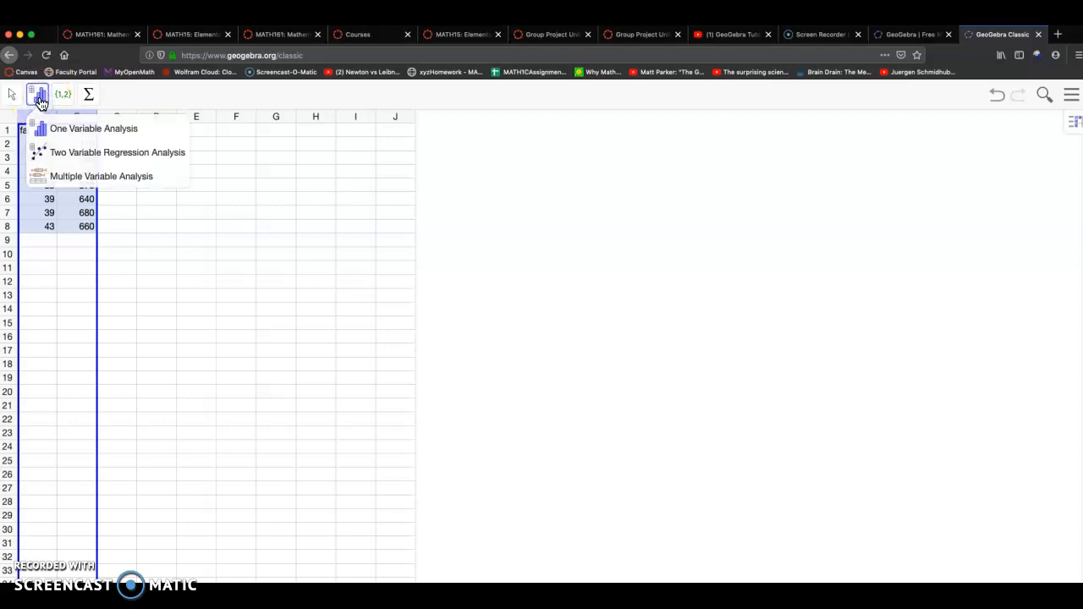
left_click(63, 94)
left_click(39, 94)
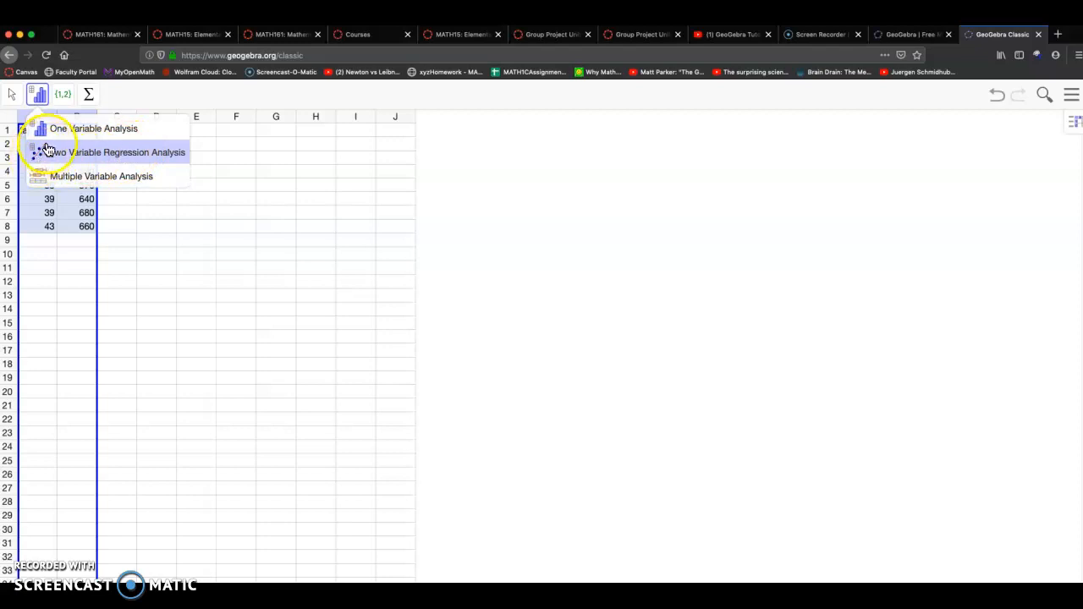
left_click(110, 153)
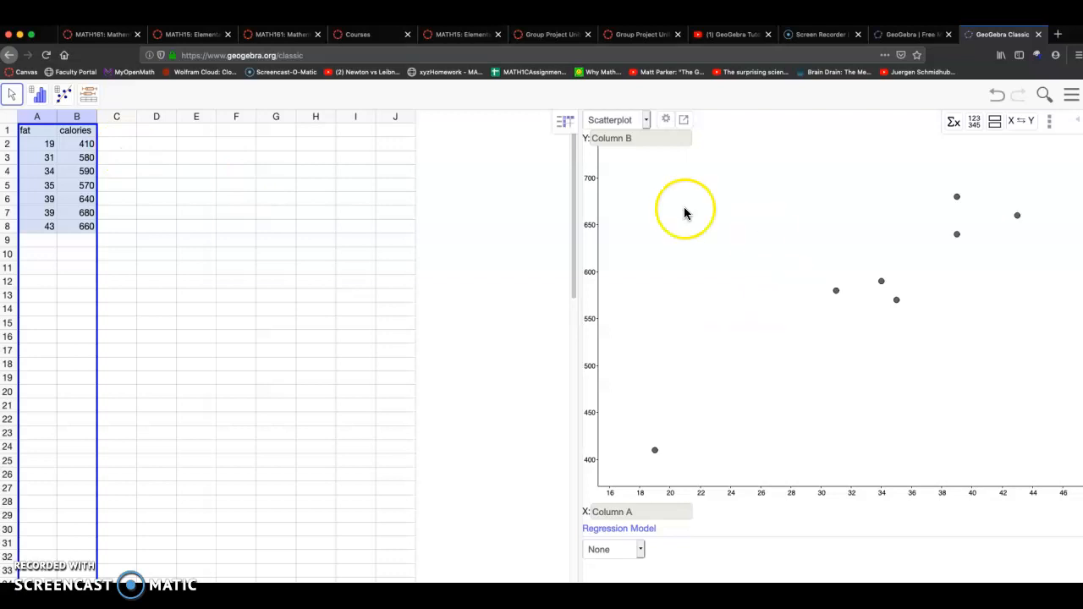
Set the regression model to Linear to draw the line of best fit on the scatterplot
right_click(579, 287)
left_click(637, 235)
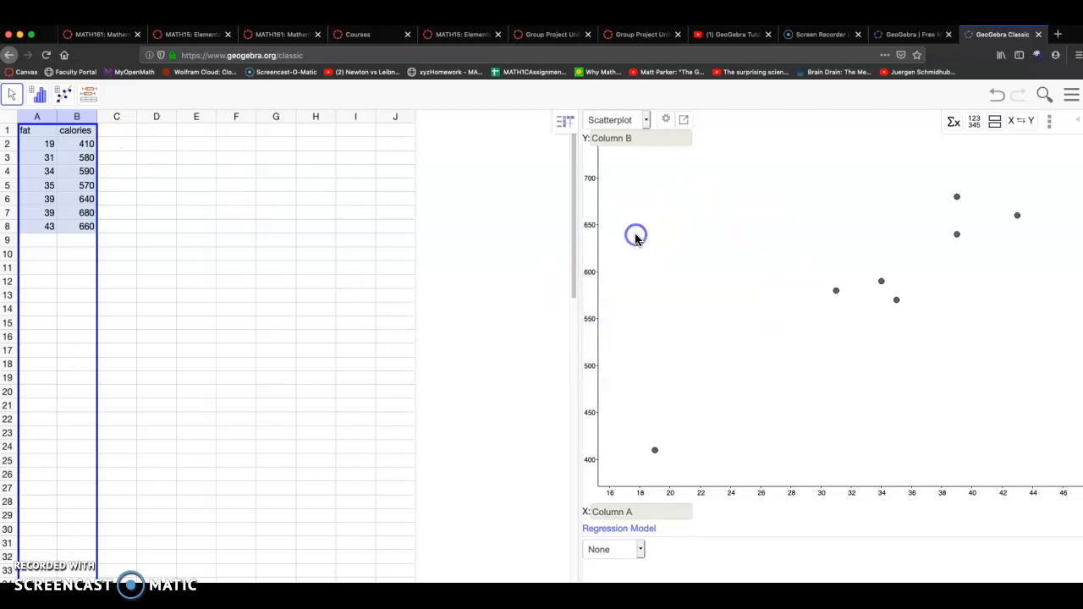
left_click_drag(580, 245, 427, 241)
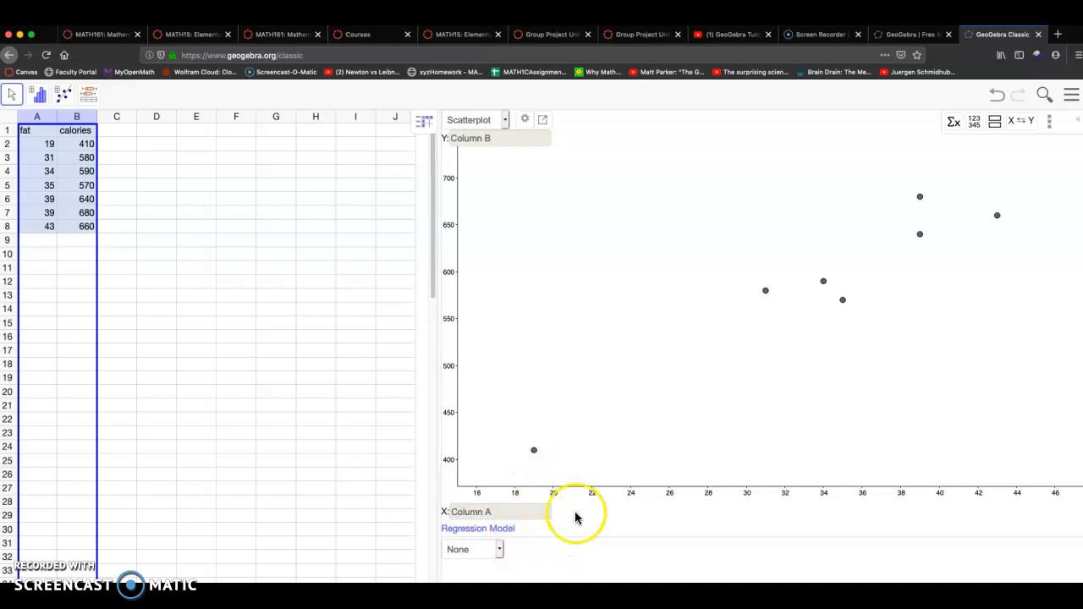
left_click(497, 550)
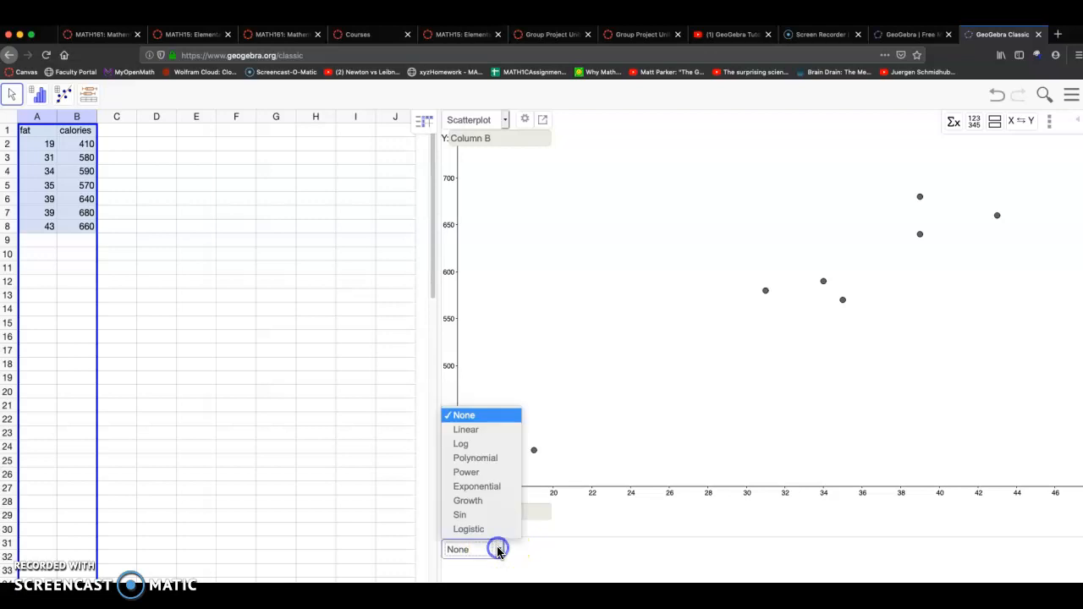
left_click(473, 433)
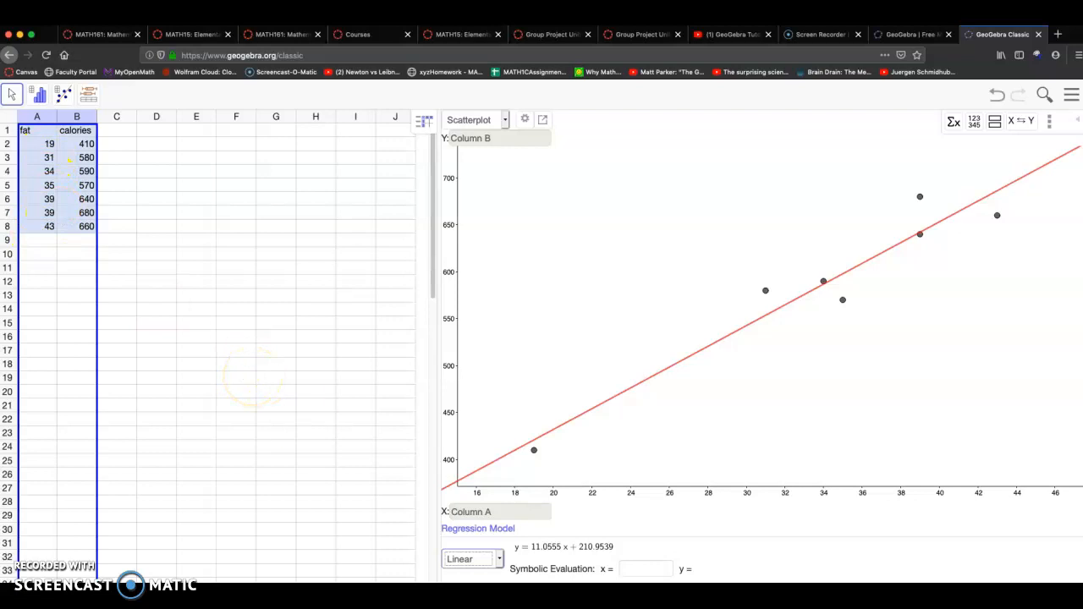
Move the worksheet document over the spreadsheet and widen its window to show the whole data table
key("super+Tab")
left_click_drag(670, 54, 269, 99)
scroll(442, 351, "left", 3)
scroll(319, 345, "down", 2)
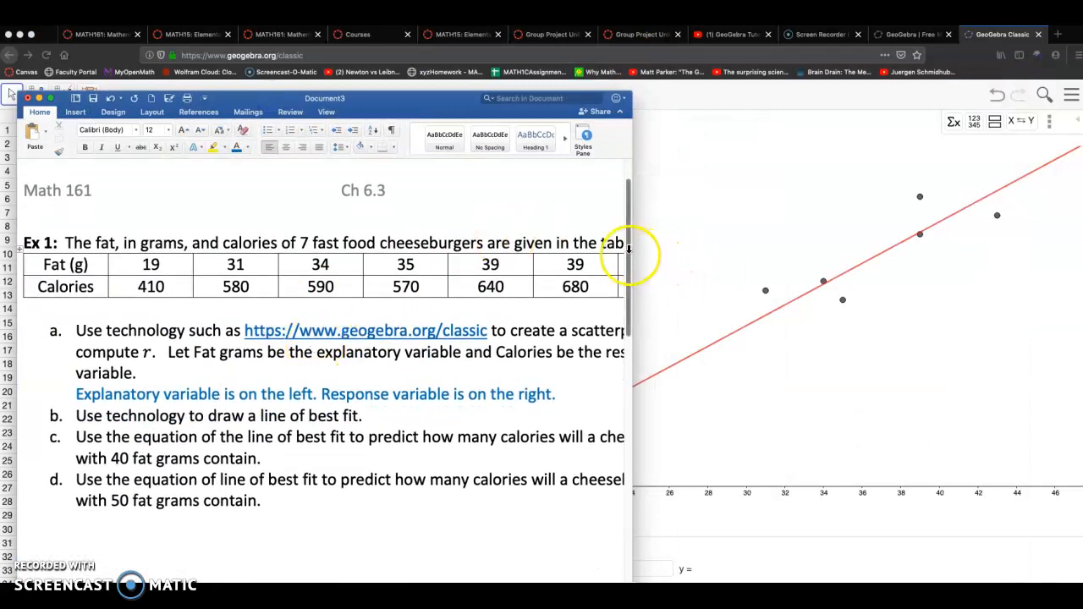
left_click_drag(629, 250, 730, 259)
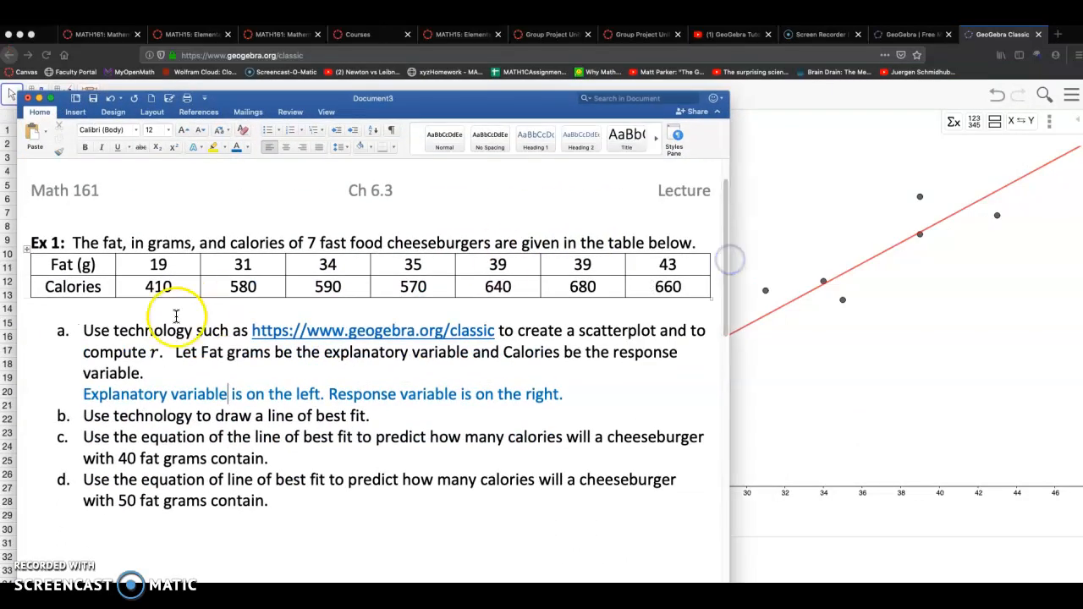
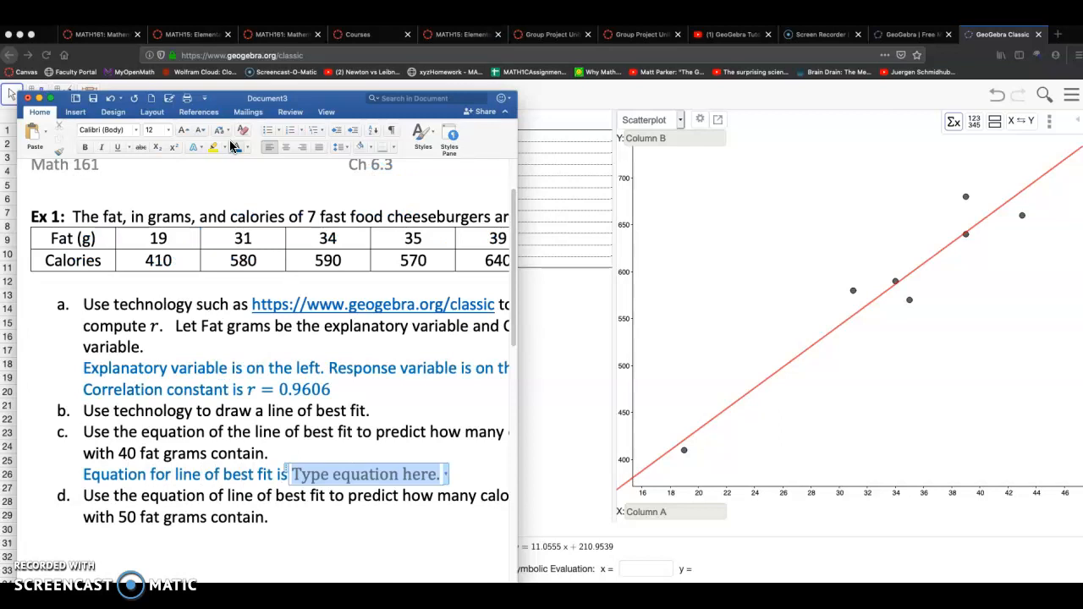
Write the line of best fit as the equation C = 11.0555 * F + 210.9539 after part c's prompt, checking GeoGebra's linear model
type("C ")
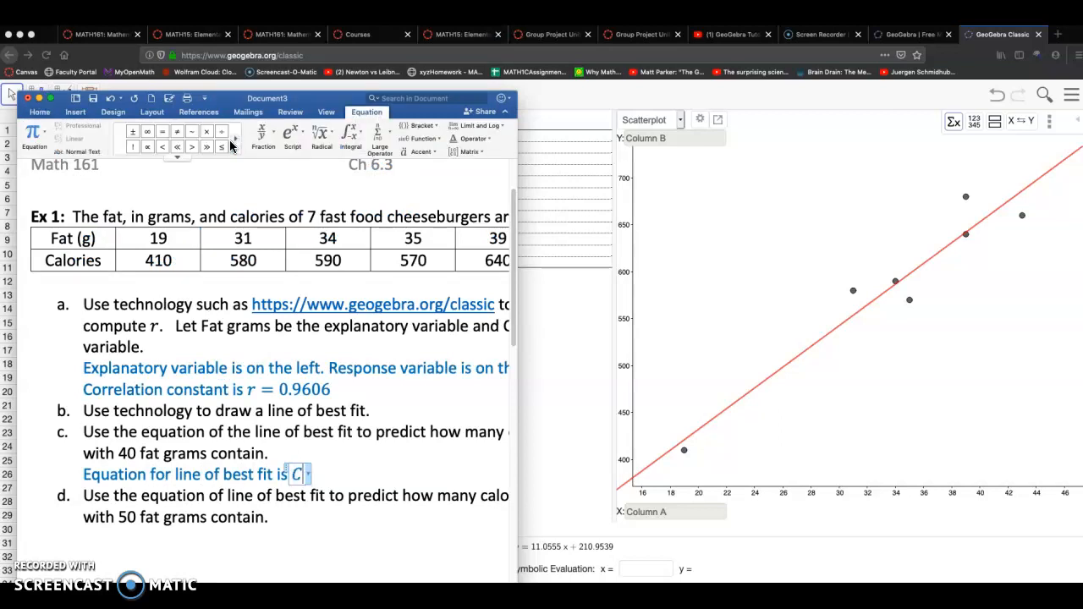
type("=")
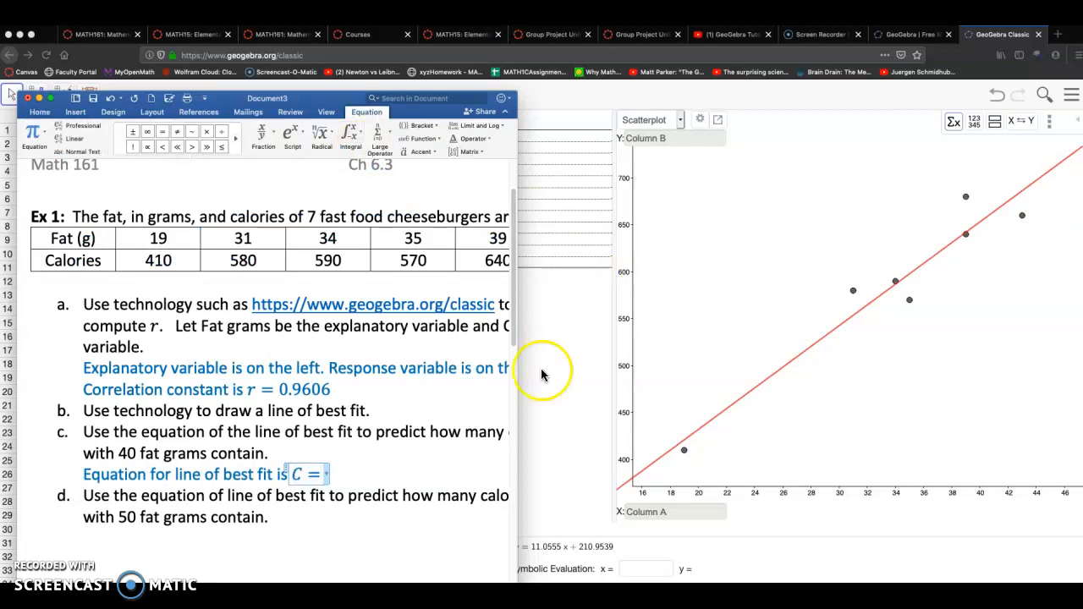
left_click_drag(518, 353, 453, 352)
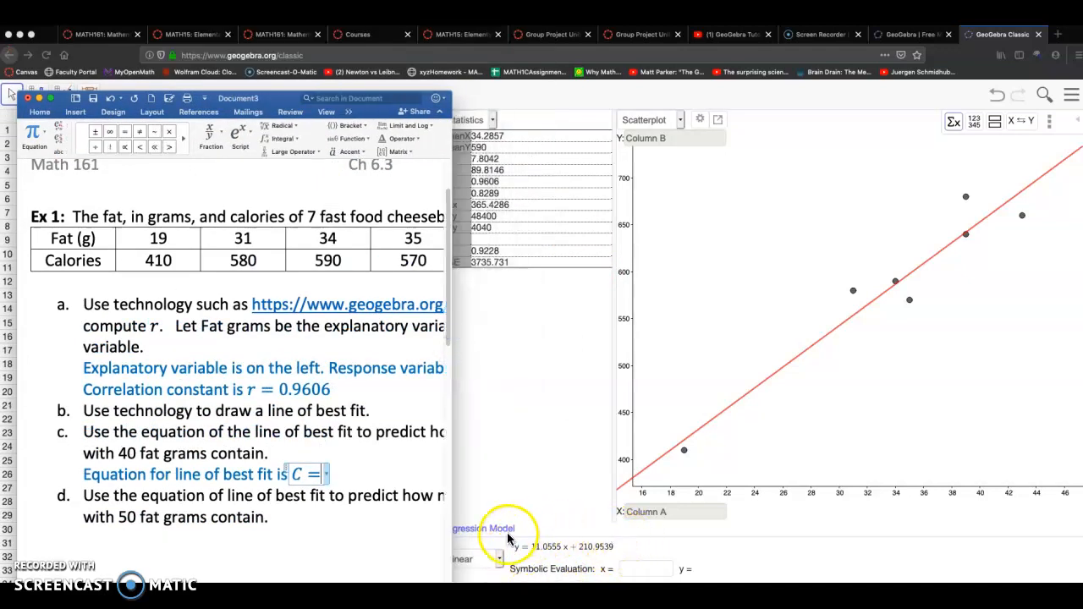
left_click(563, 564)
left_click(497, 559)
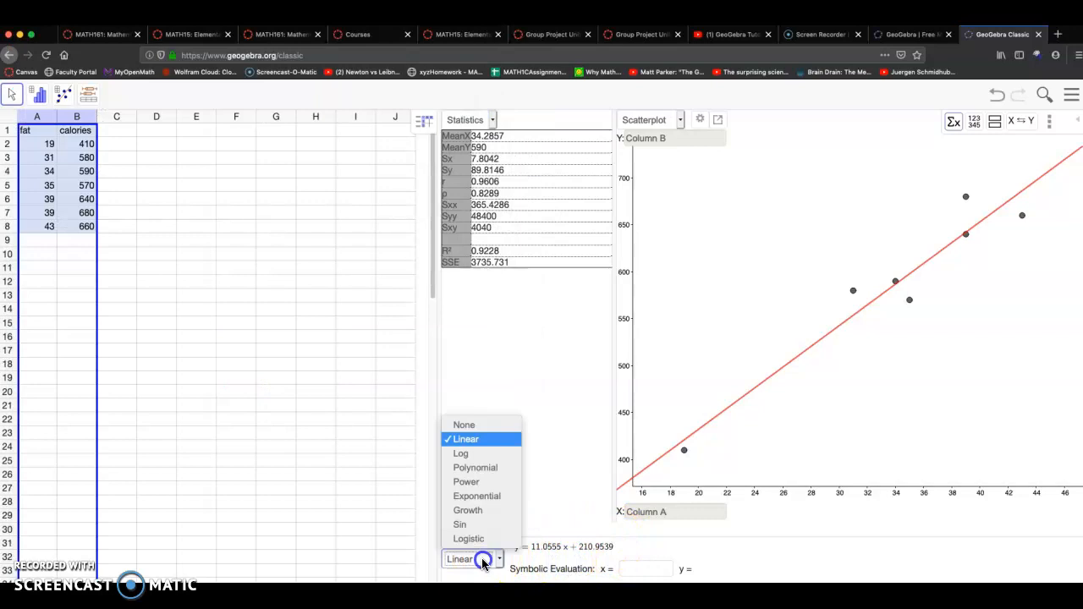
left_click(477, 441)
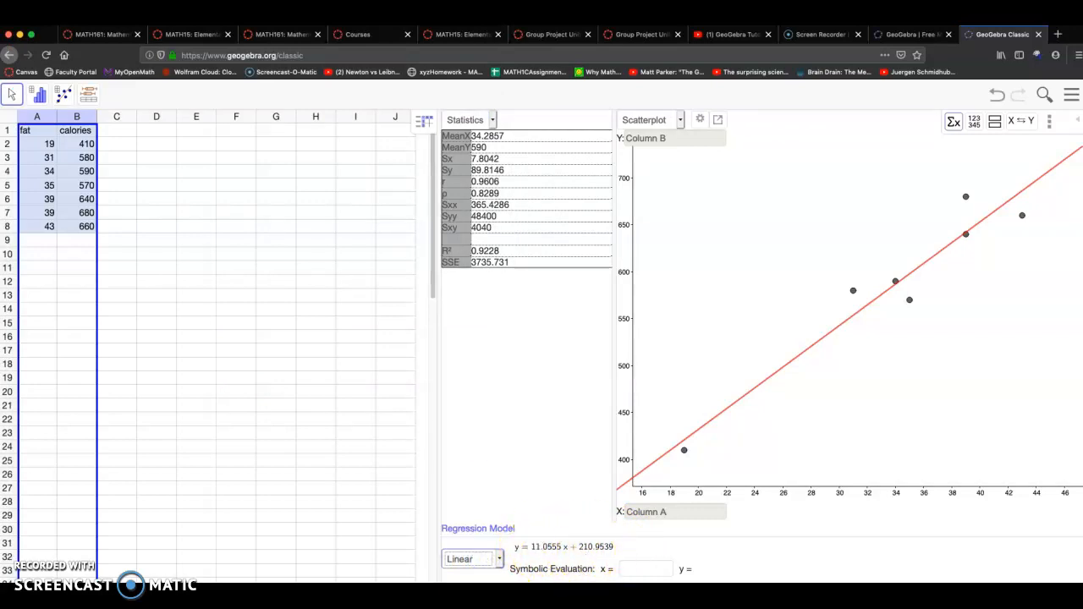
left_click(535, 592)
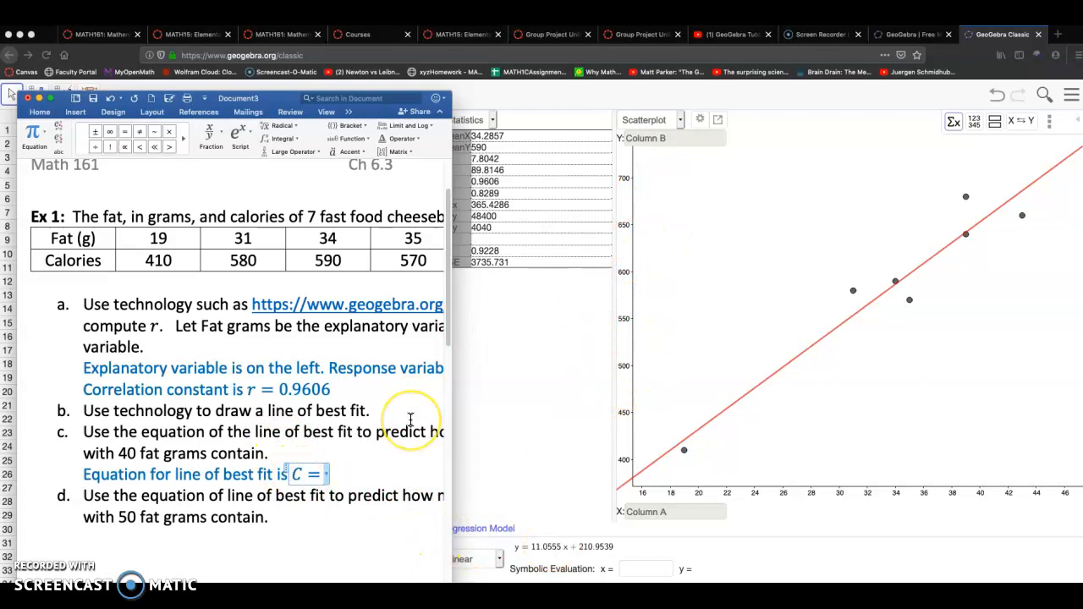
type("11.0555 ")
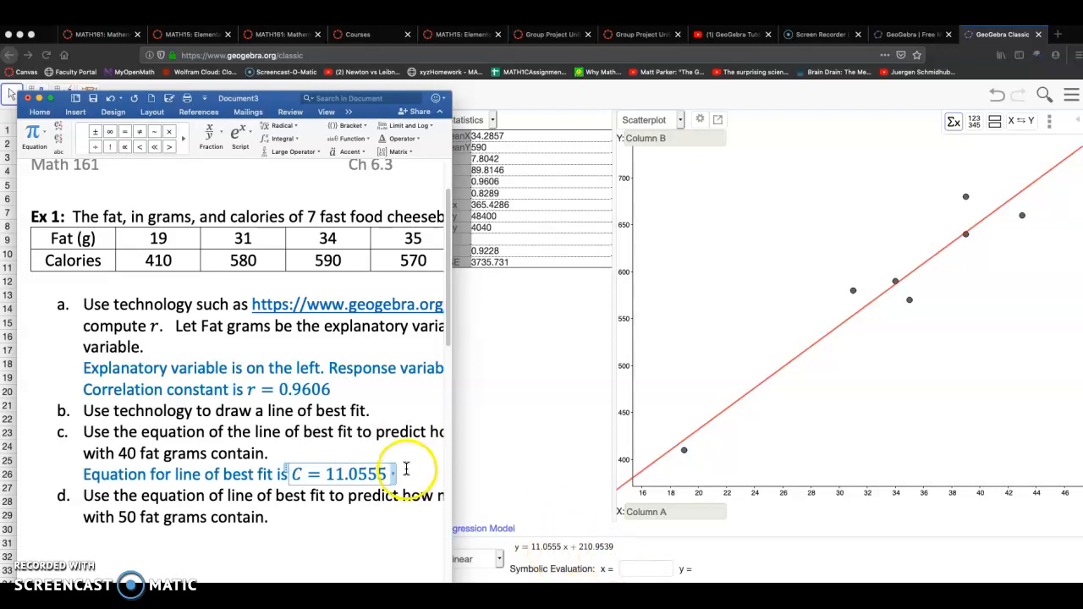
type("* F")
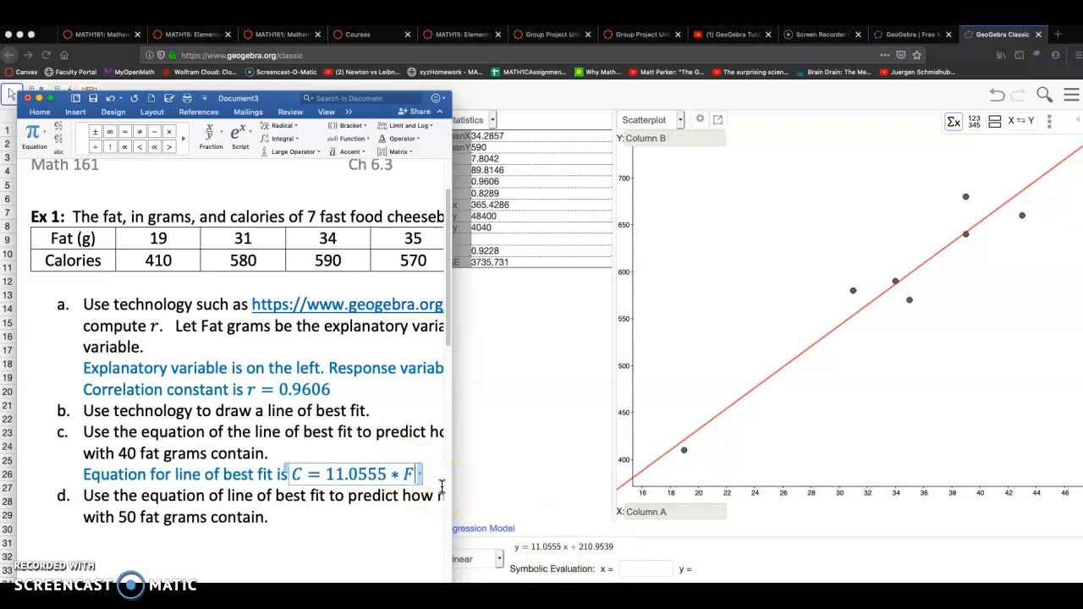
left_click(411, 479)
type("+ 210.9")
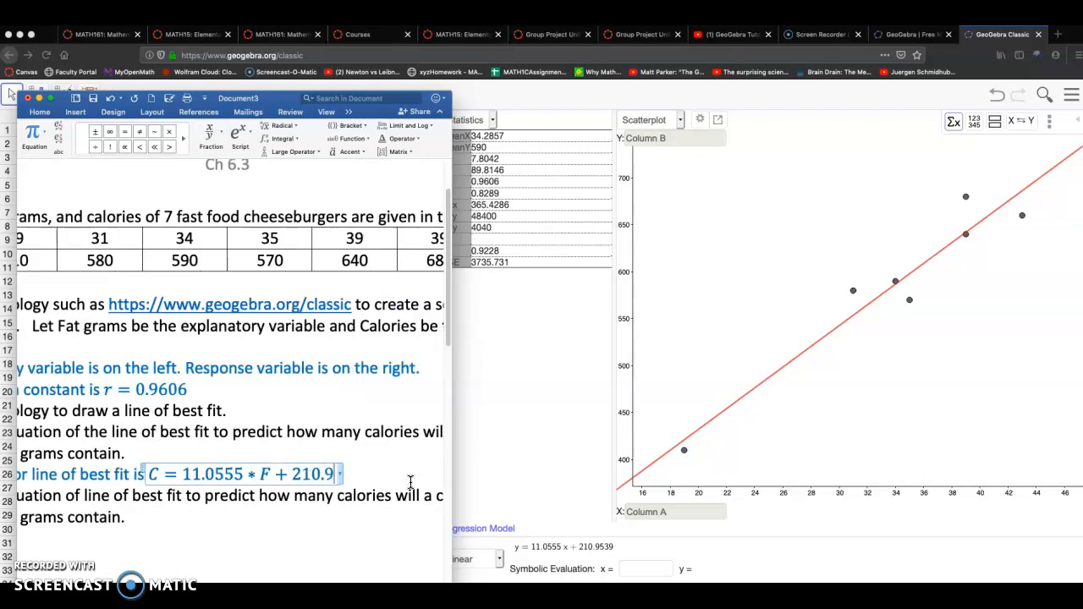
type("539")
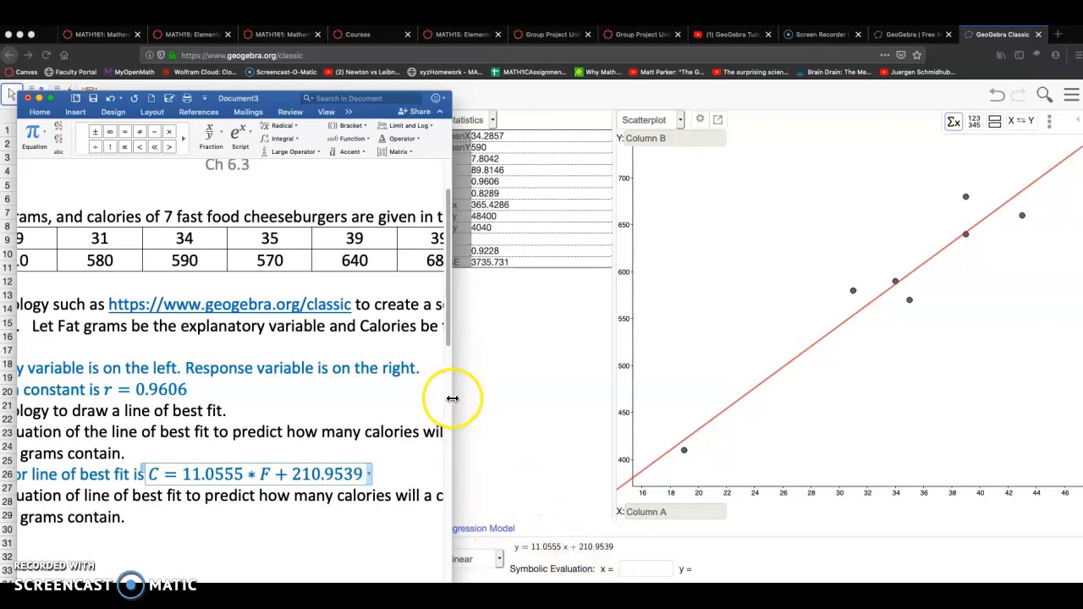
Widen the document window to show the whole data table and leave the equation
left_click_drag(452, 399, 750, 406)
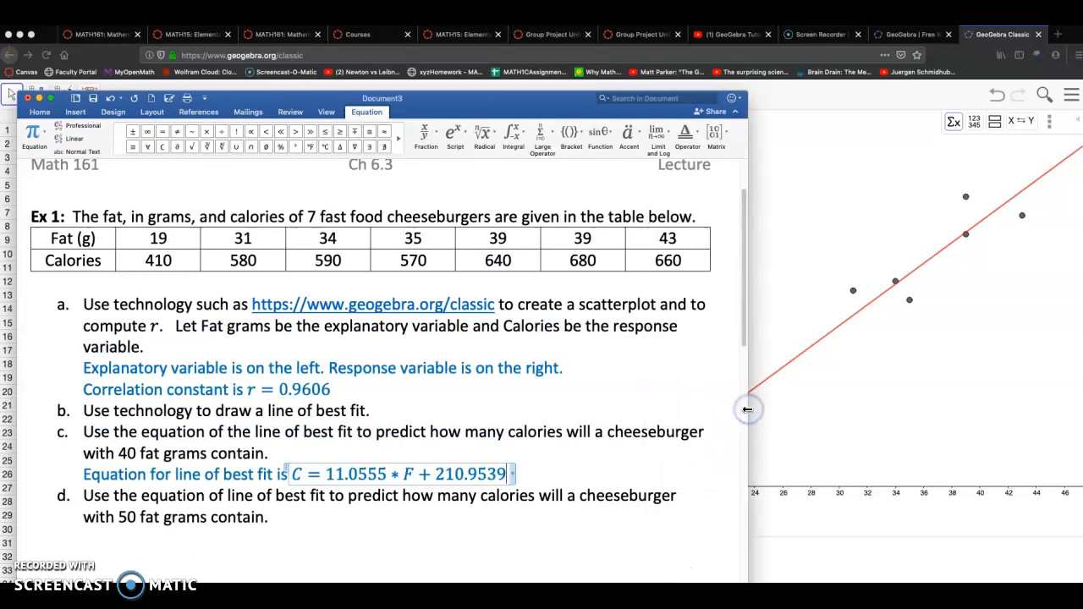
left_click_drag(750, 450, 872, 441)
left_click(575, 467)
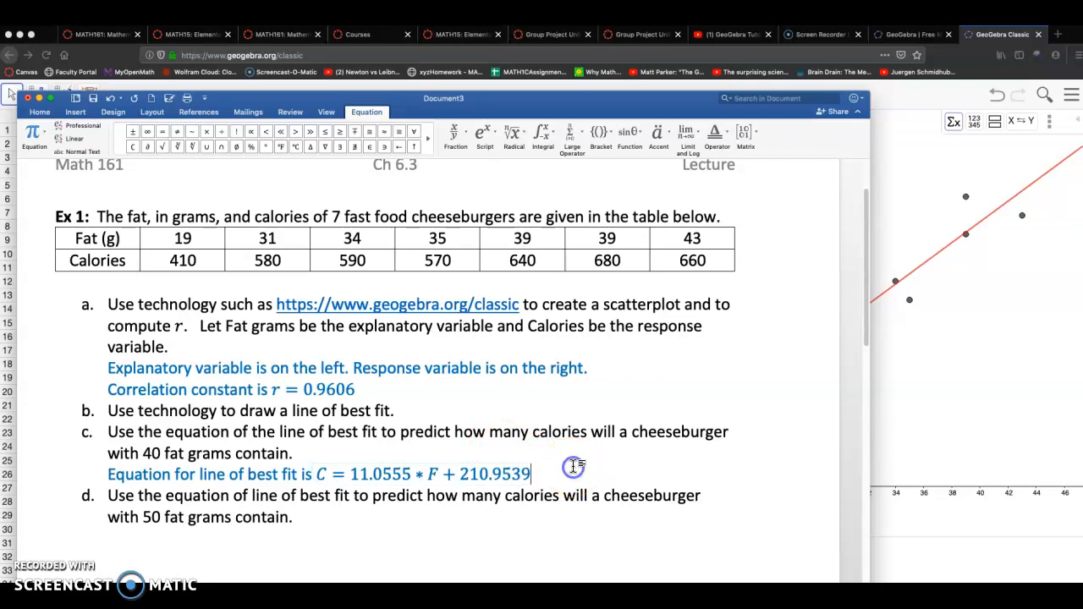
left_click(291, 455)
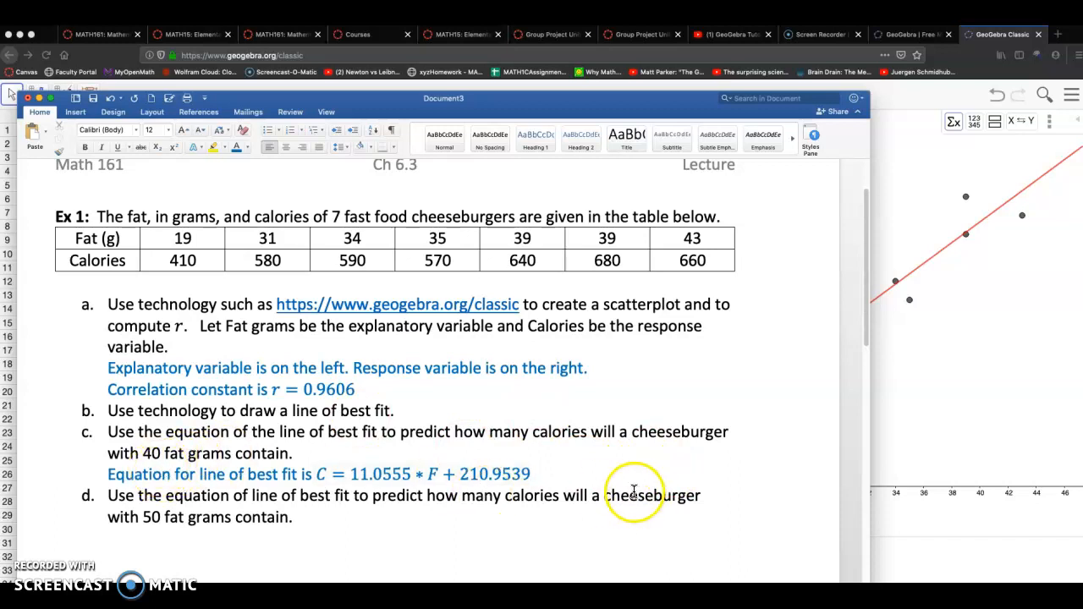
On a new line, write "We predict" followed by the equation C = 11.0555 * 40 + 210.9539 = 653.17
key("Return")
type("We predict")
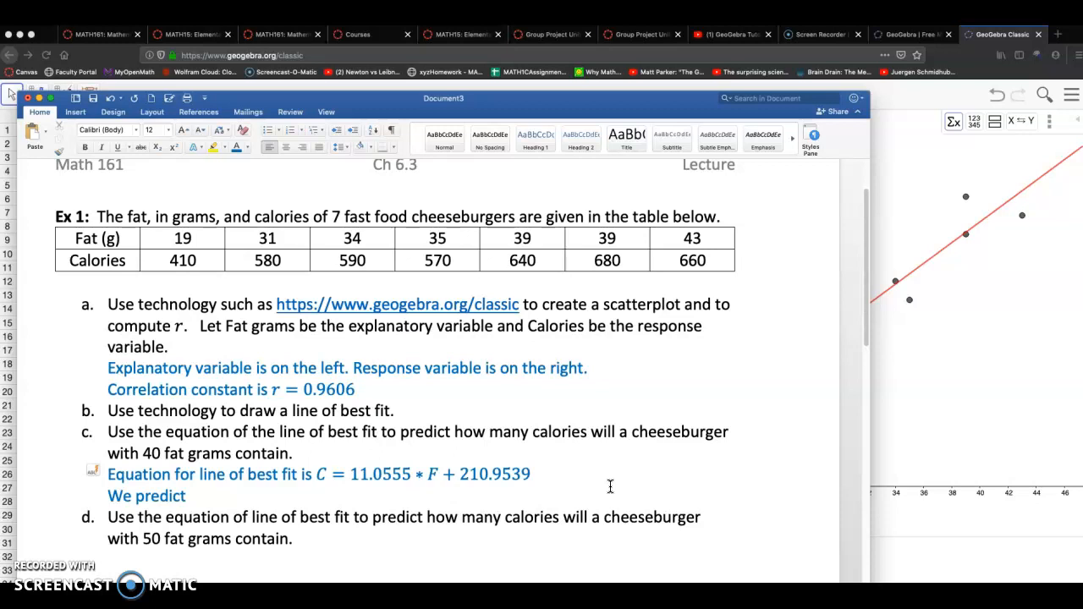
key("ctrl+equal")
type("C = 11.0555 * 40 ")
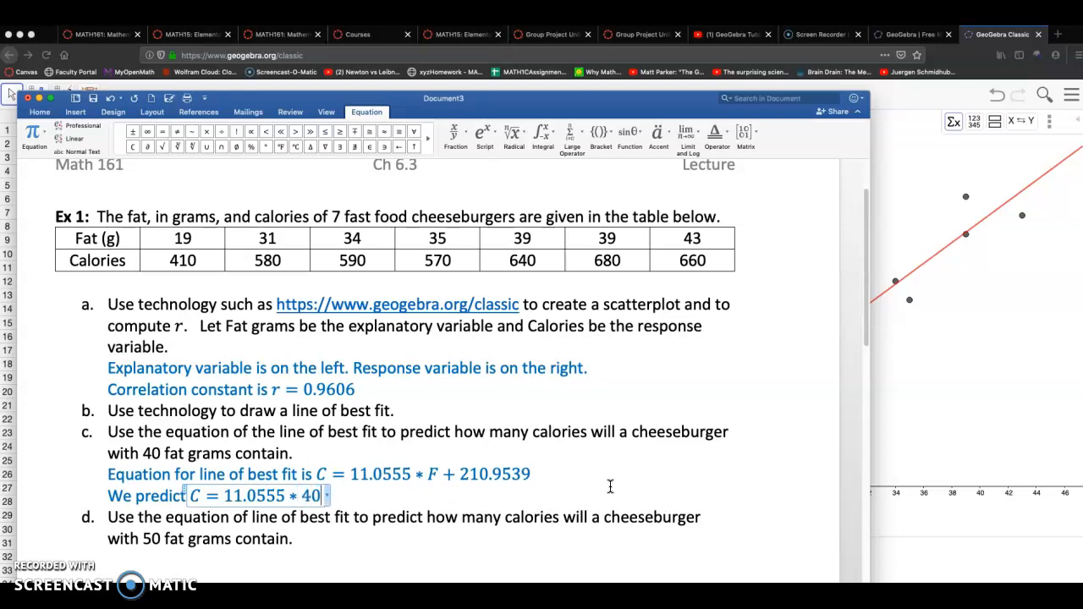
type("+ 210")
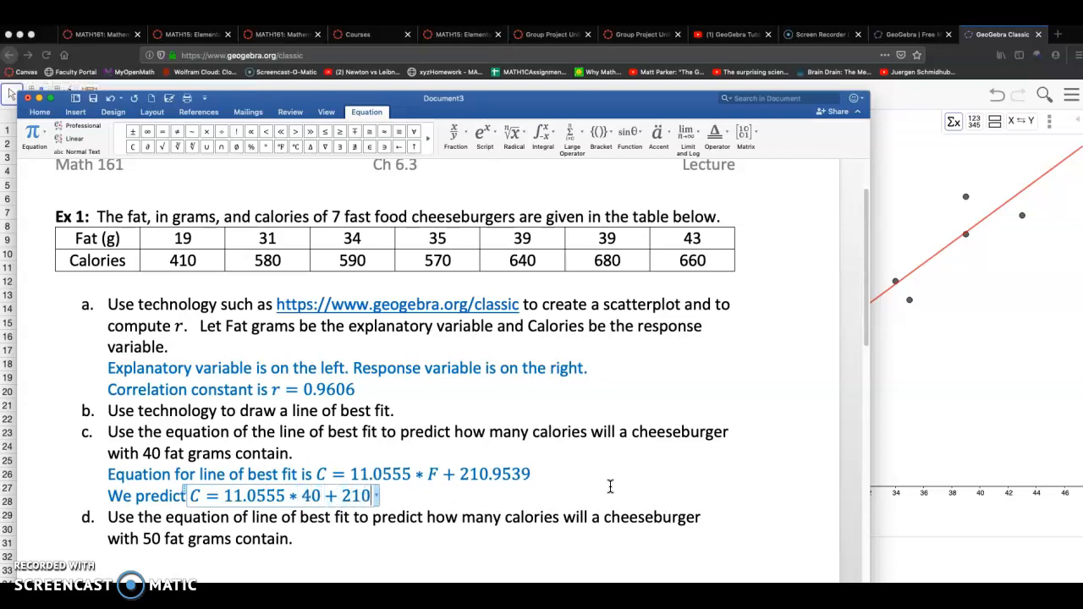
type(".9539 ")
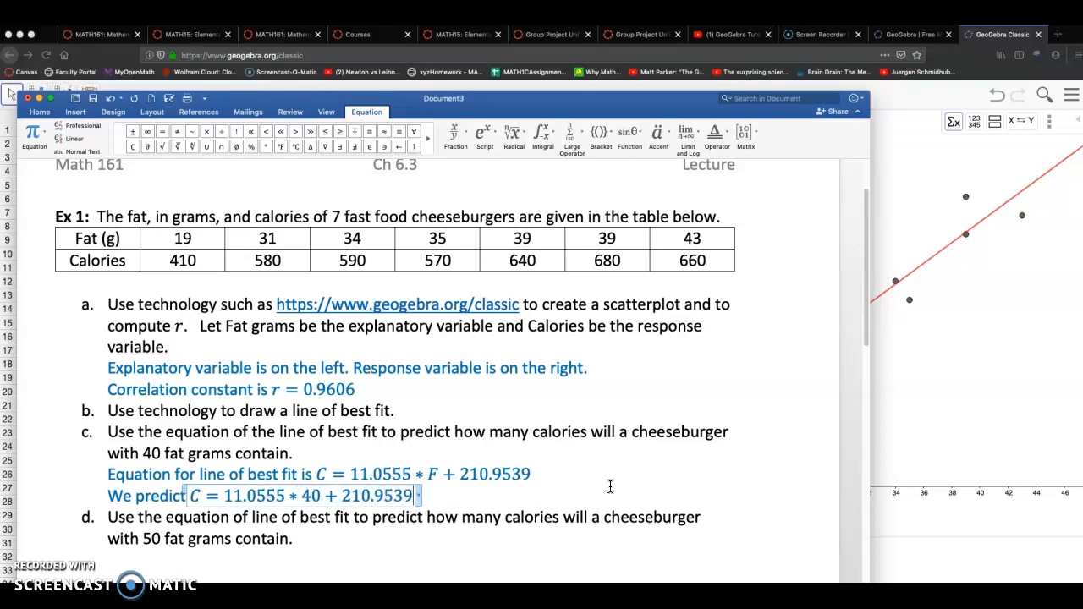
type("=")
type("6")
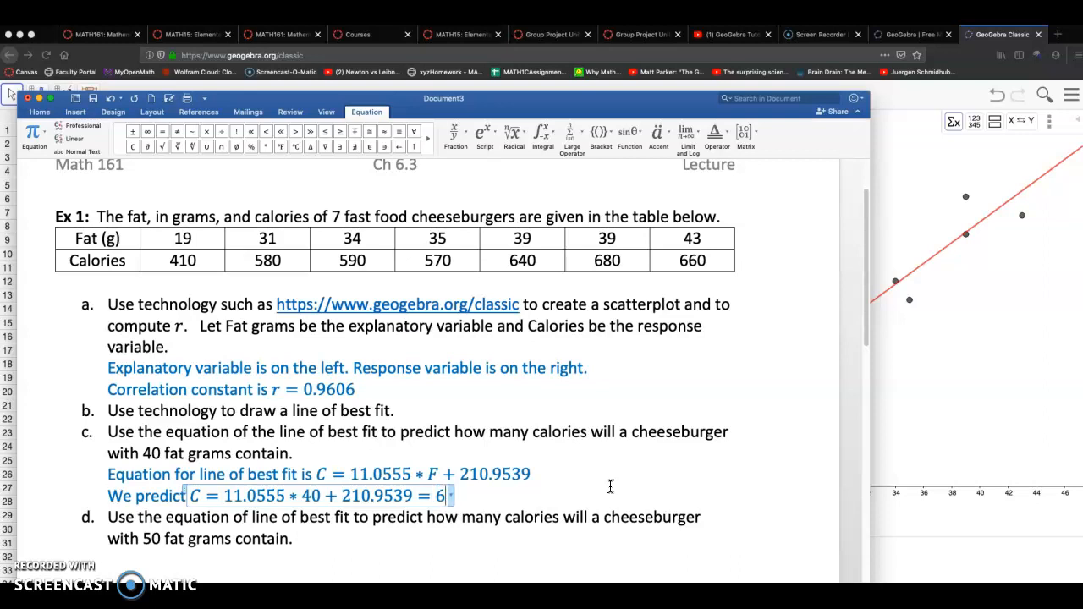
type("53.17")
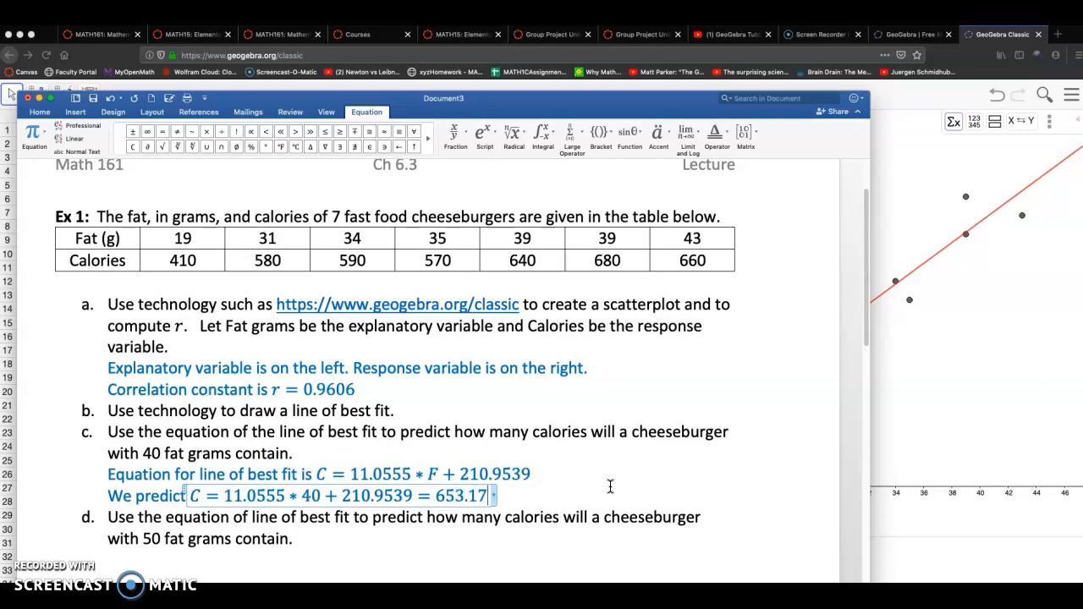
Finish the sentence after the equation with "calories in 40 g of fat cheeseburger"
key("Right")
type("ca")
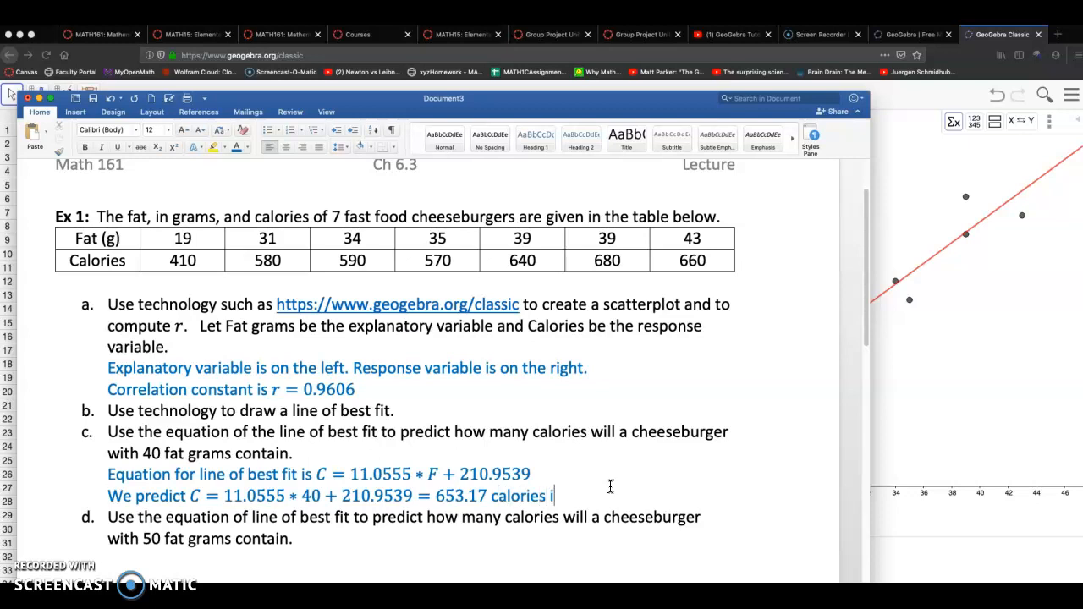
type("lories ina")
key("BackSpace")
type("40 g of fat cheesebe")
type("rger")
scroll(435, 444, "down", 3)
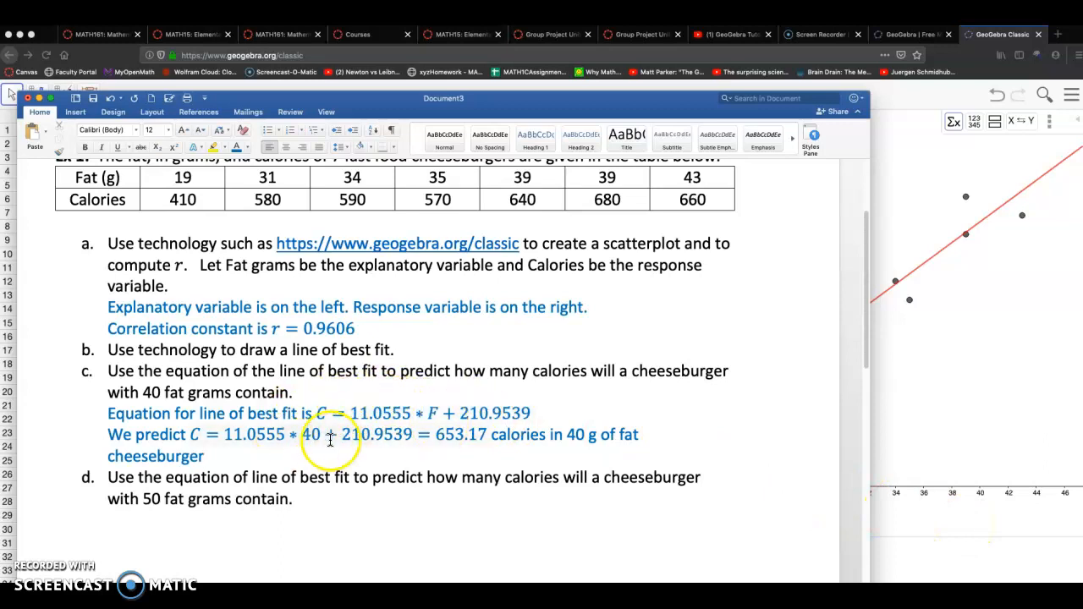
Switch to GeoGebra and evaluate the linear regression model at x = 40 with Symbolic Evaluation
left_click(957, 528)
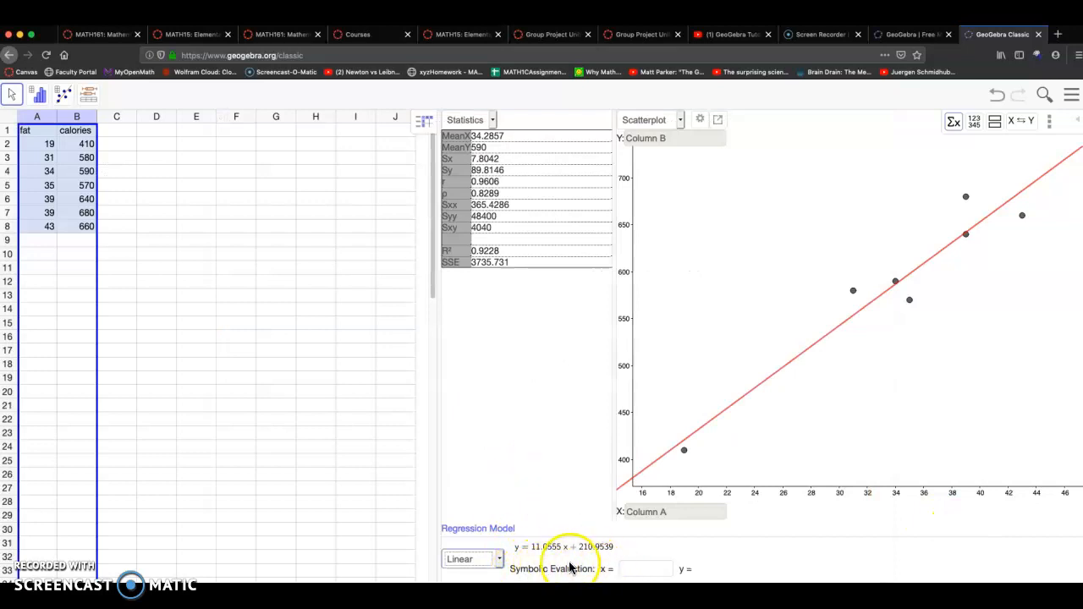
left_click(642, 569)
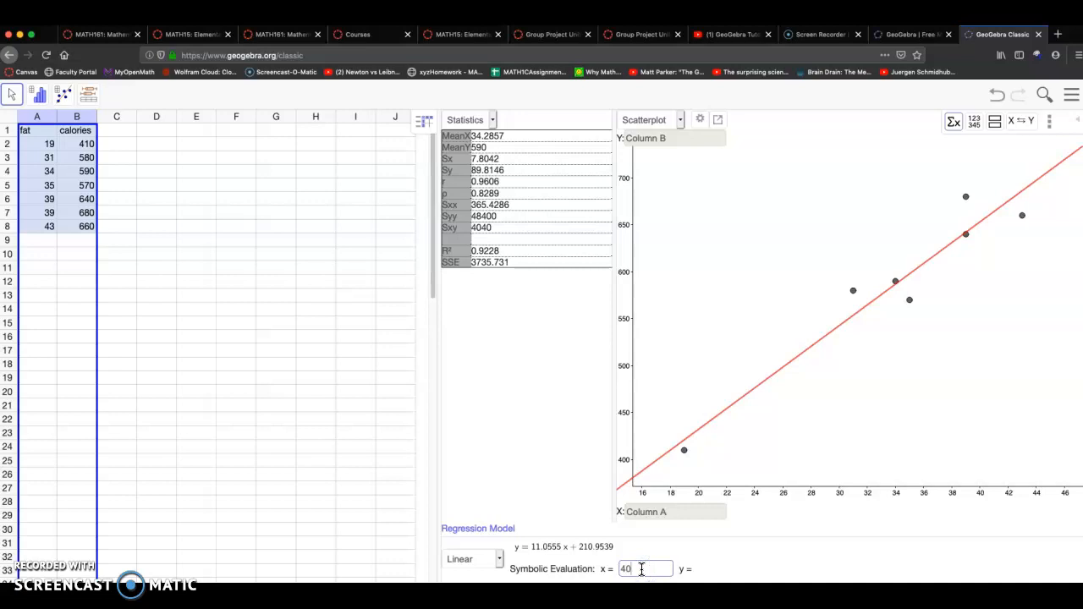
type("40")
key("Return")
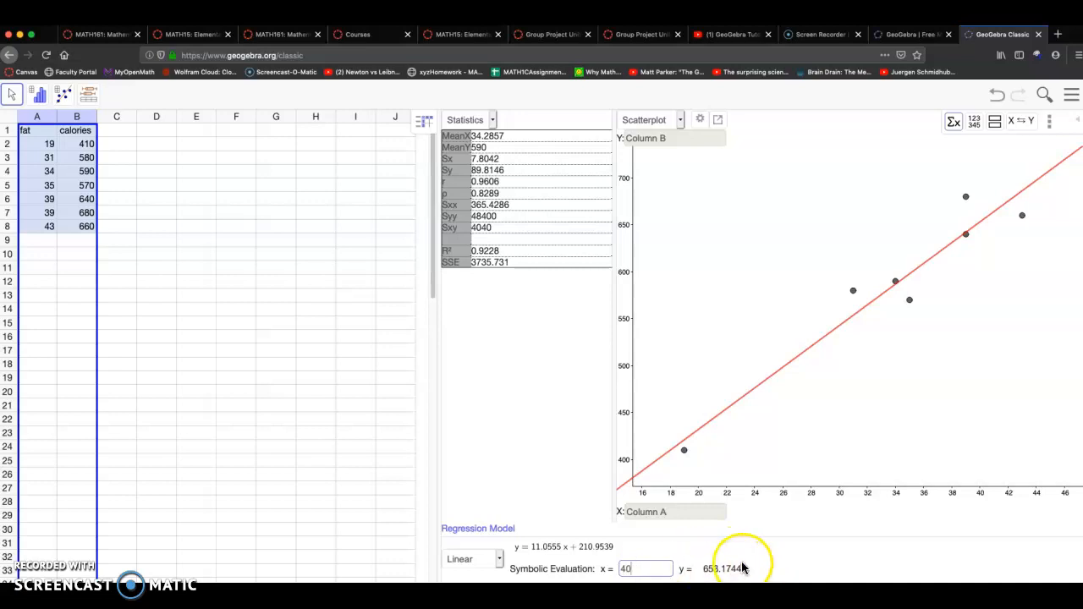
left_click(629, 569)
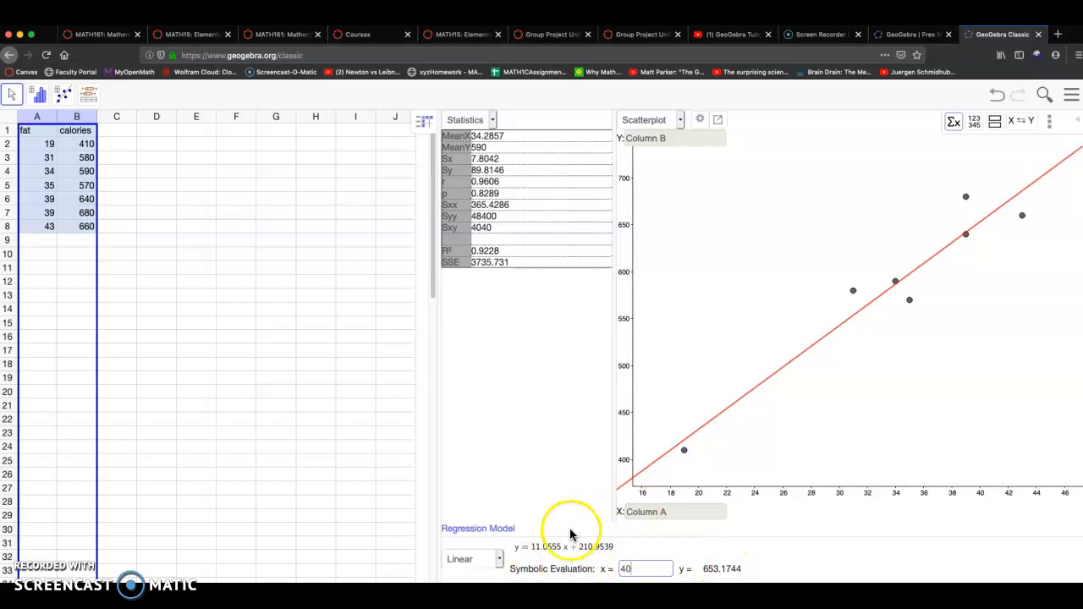
Switch back to the worksheet document and start a new line below part d
key("super+Tab")
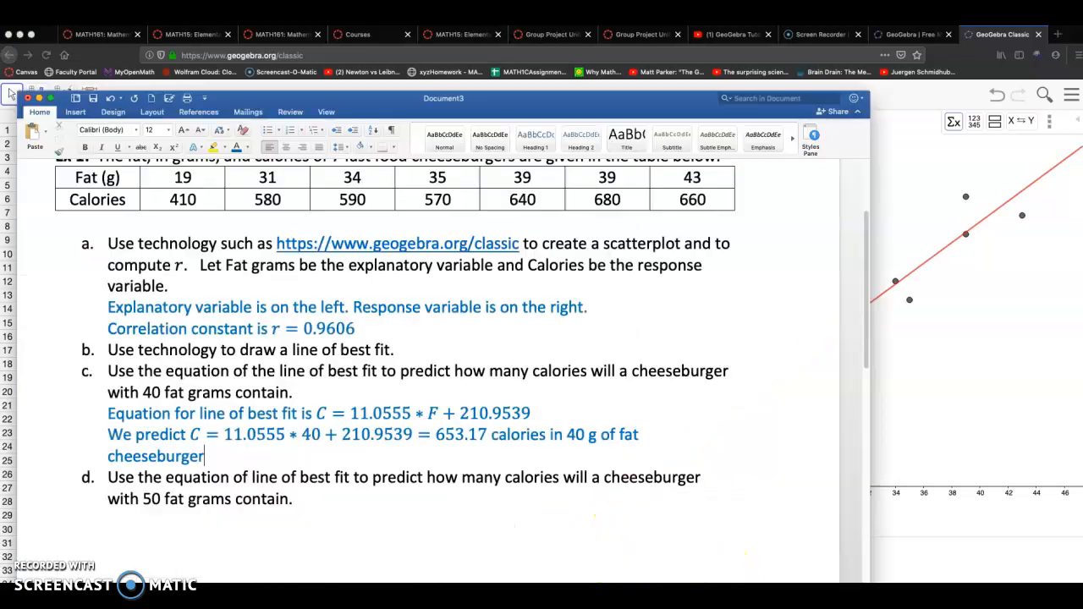
scroll(293, 474, "down", 2)
left_click(329, 412)
key("Return")
key("BackSpace")
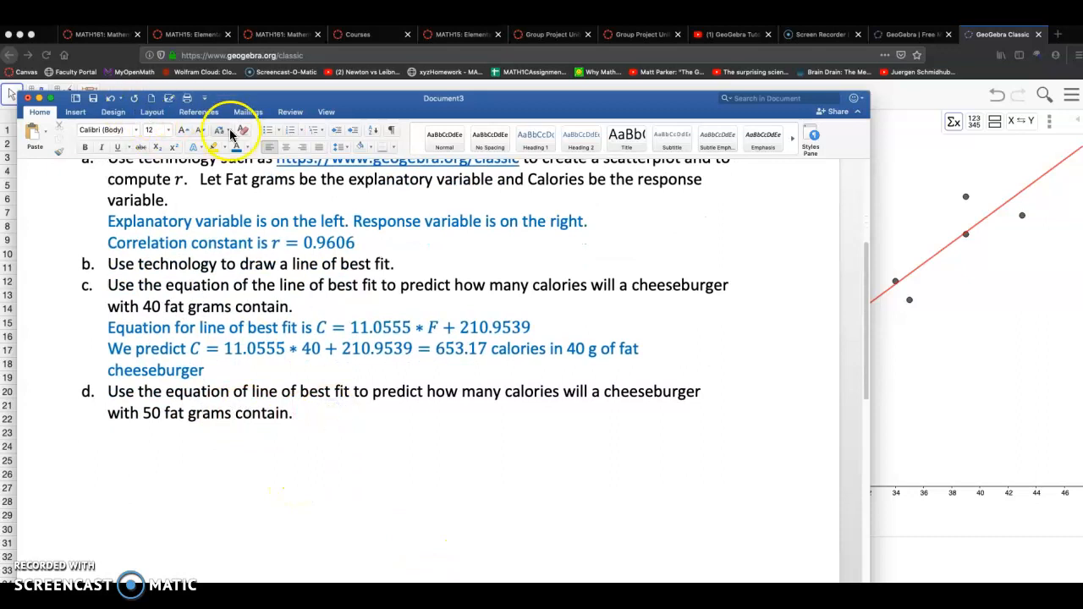
On the new line below part d, insert the equation C = 11.0555 * 50 + 210.9539 = 763.73
type("=")
key("ctrl+=")
type("C")
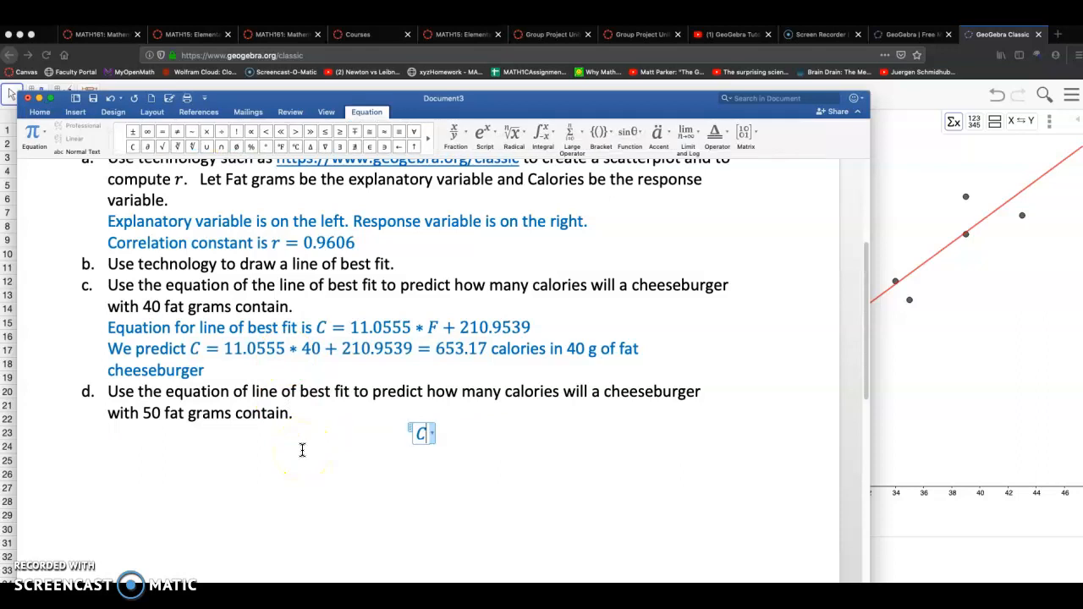
type(" = 1")
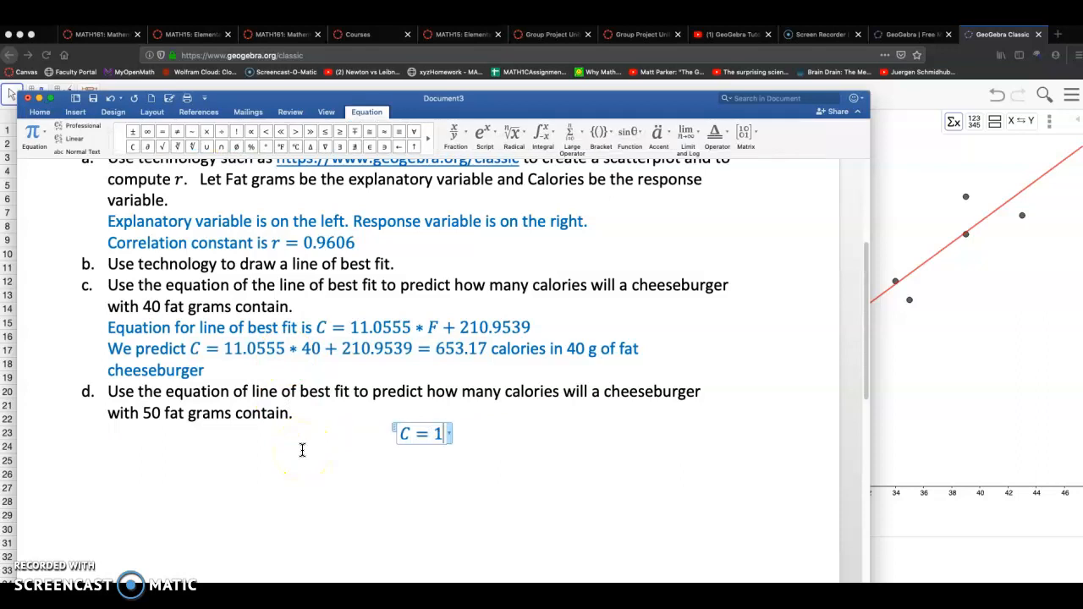
type("1.0555 * ")
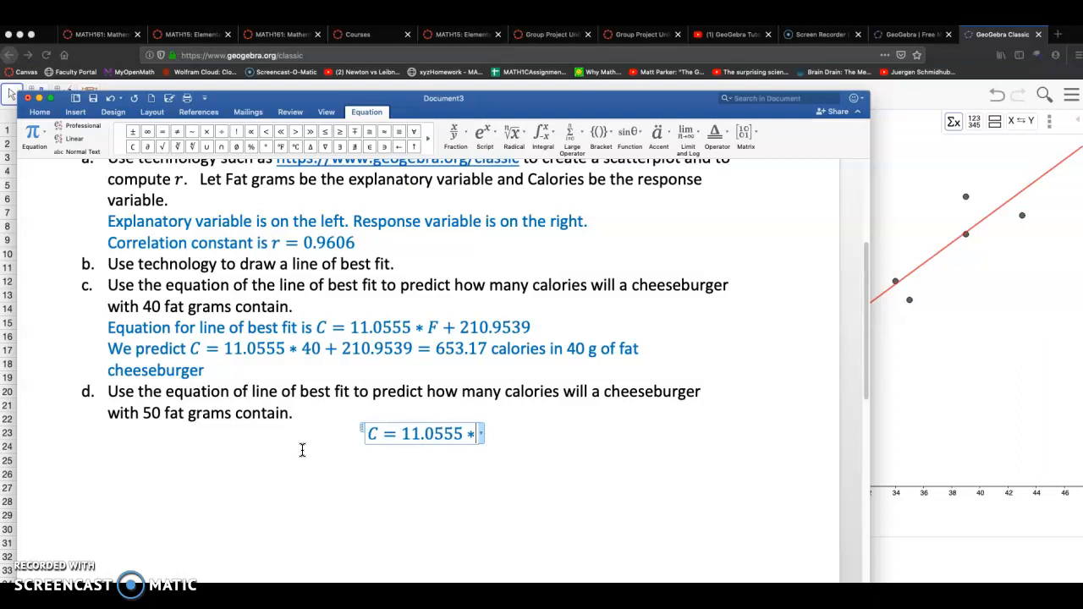
type("50 ")
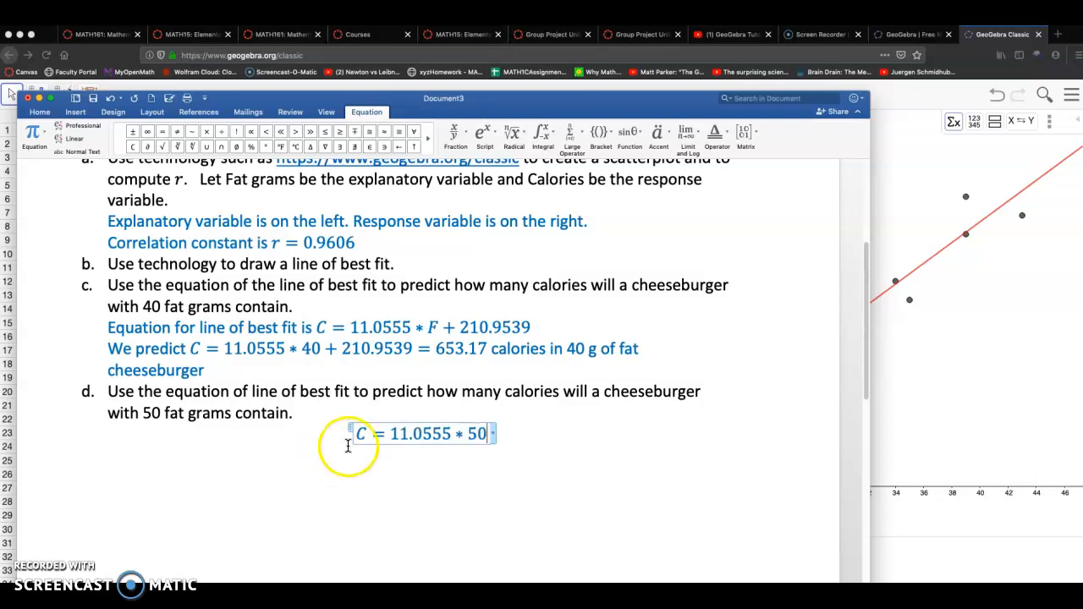
type("+")
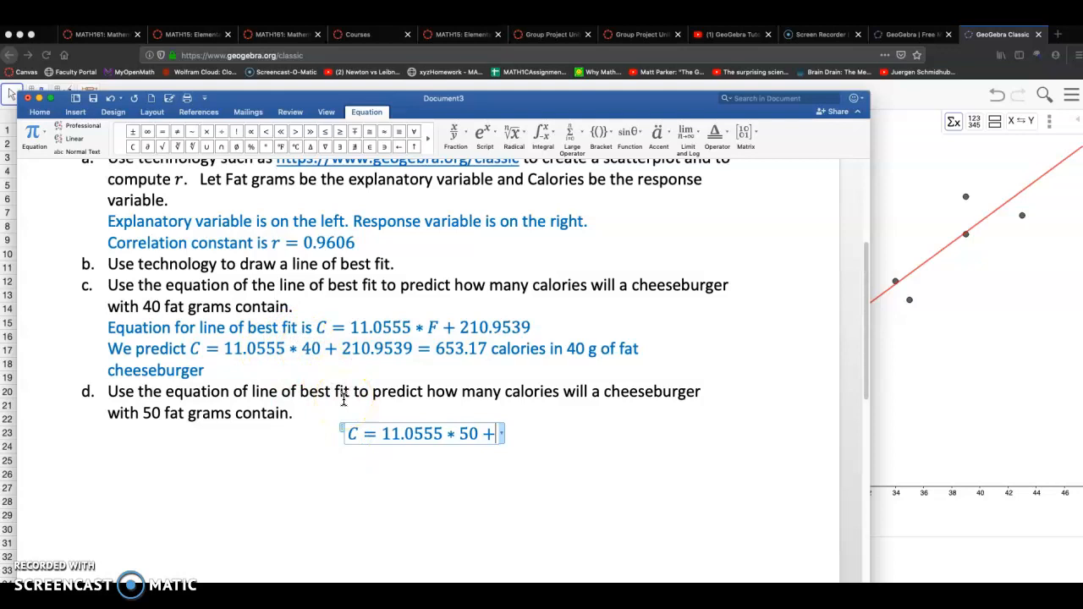
type(" 21.9")
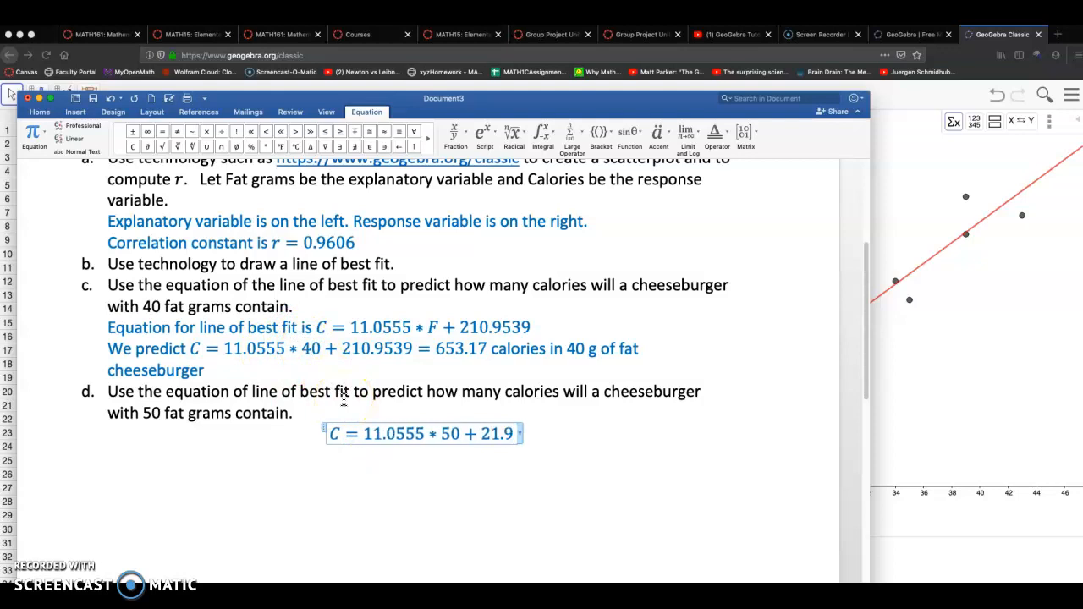
type("539 =")
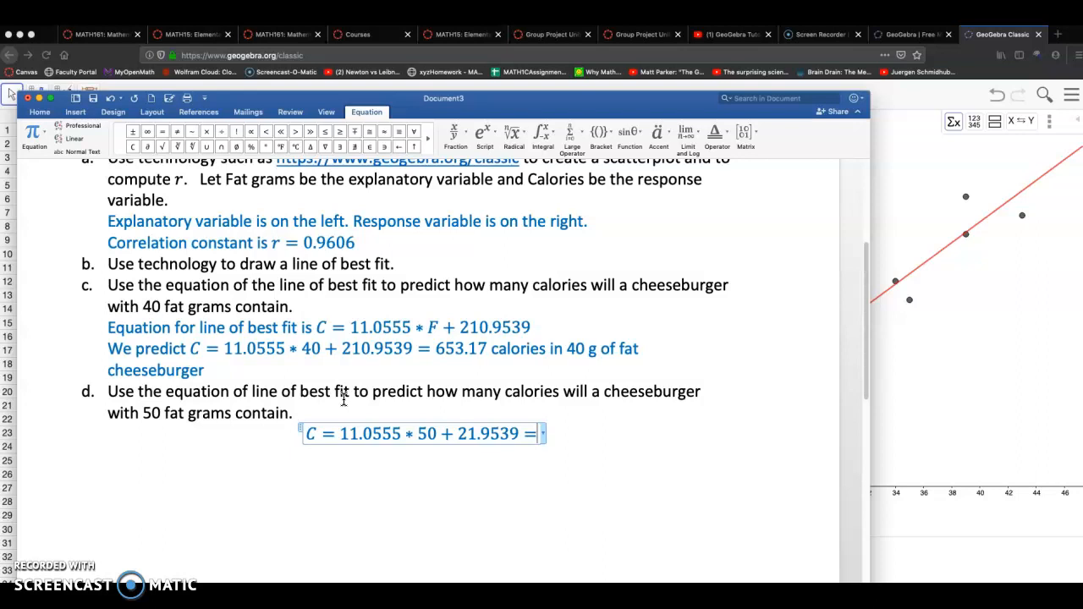
left_click(472, 433)
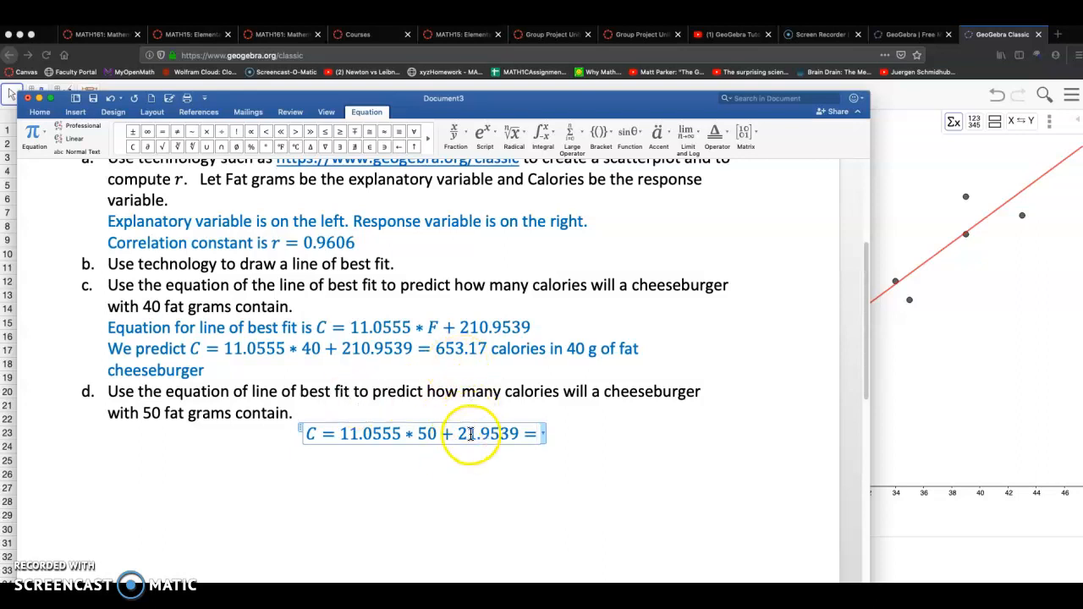
type("0")
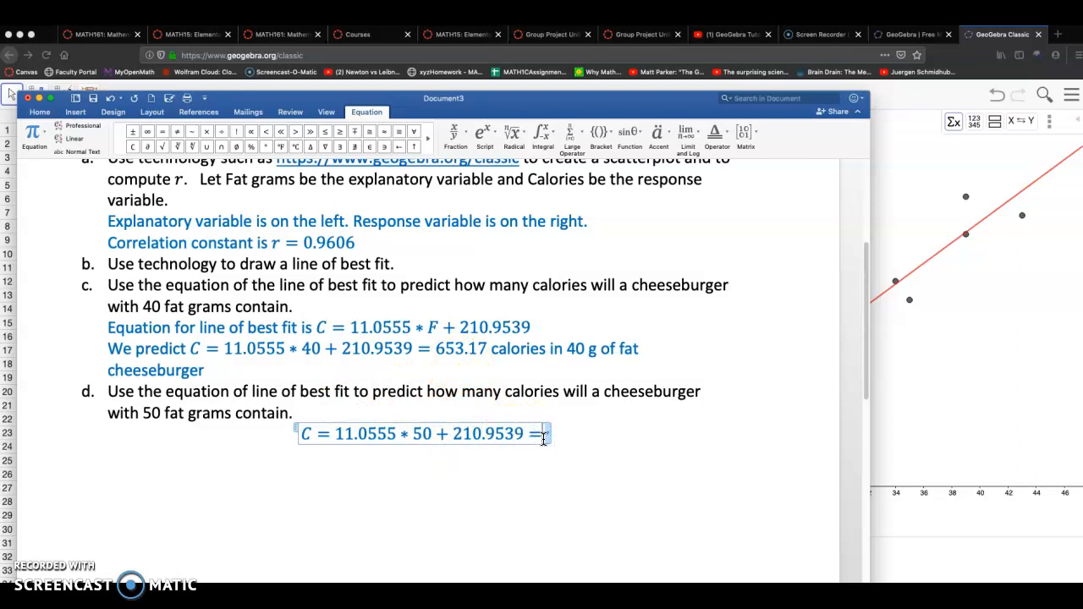
type("763.73")
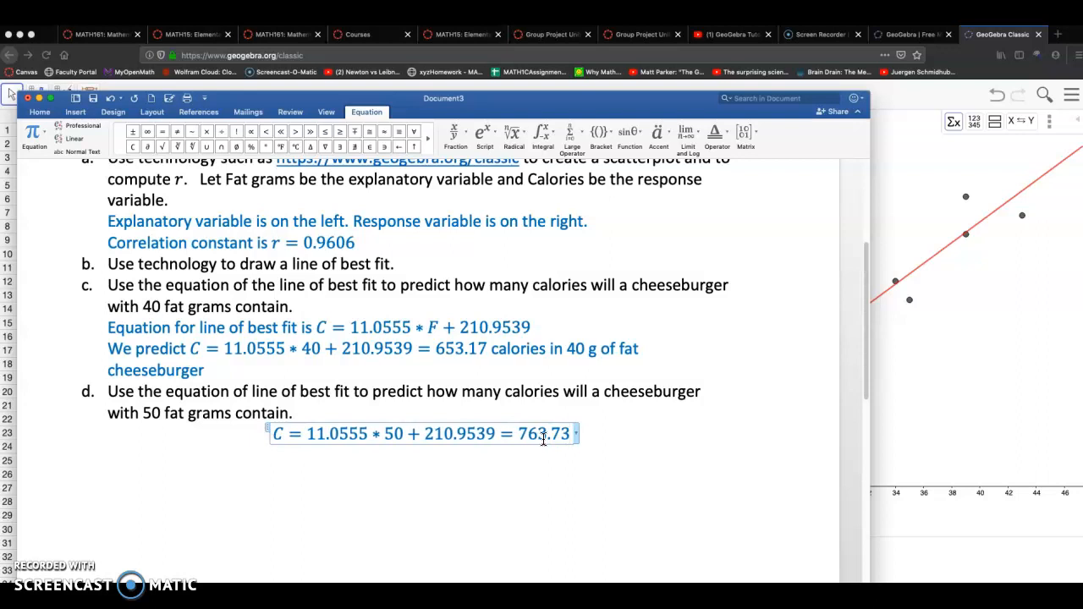
Leave the equation and finish the sentence with "calories in a 50 g of fat burger."
key("Right")
type("calo")
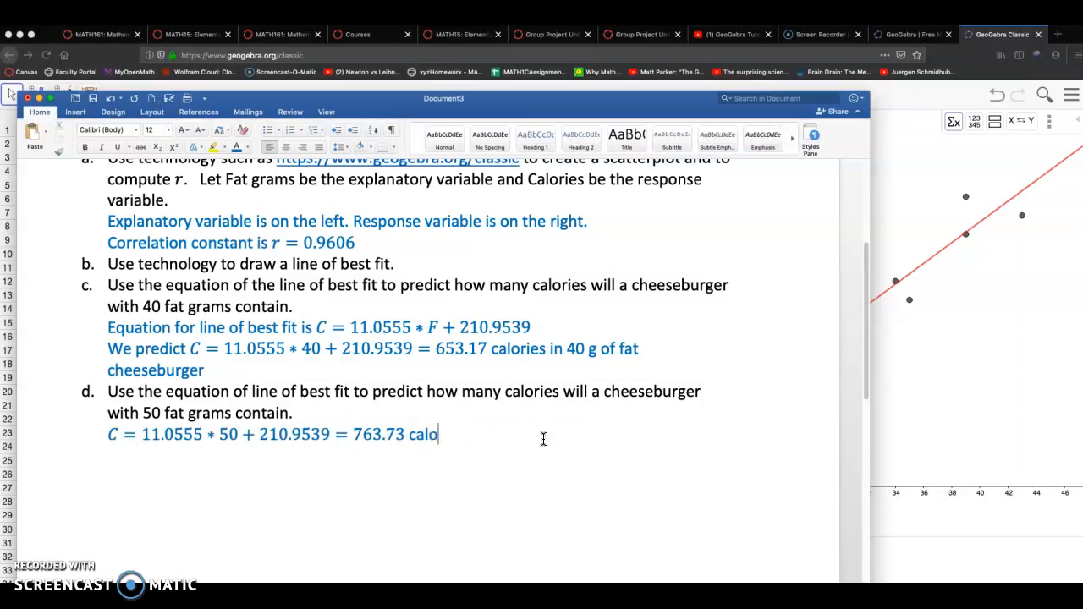
type("ries in a 50")
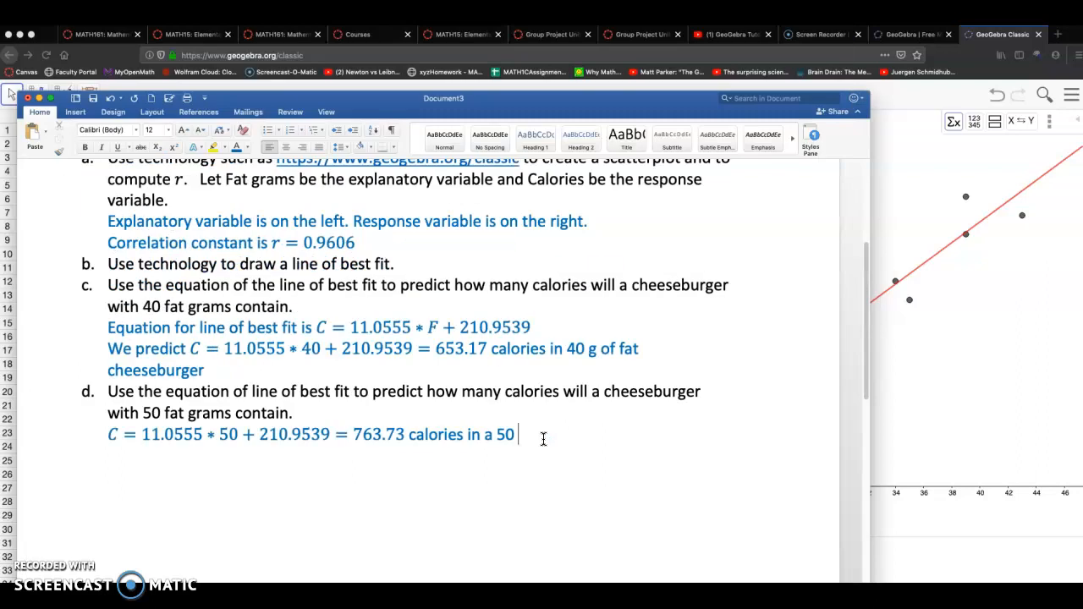
type(" g of fat burger.")
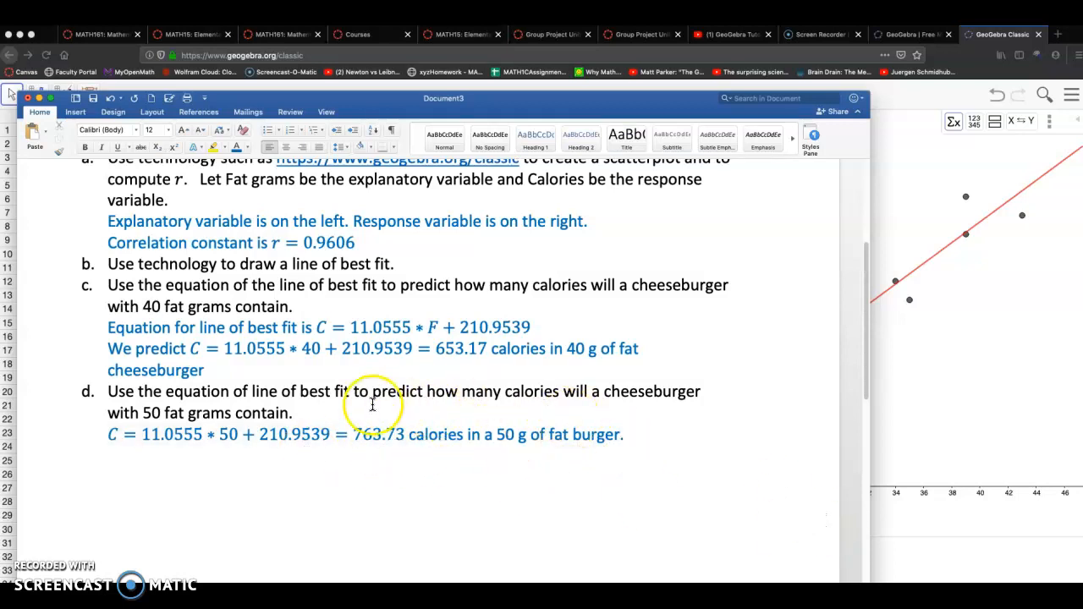
Switch to GeoGebra, reselect the fat and calories columns and run Two Variable Regression Analysis on them
left_click(961, 497)
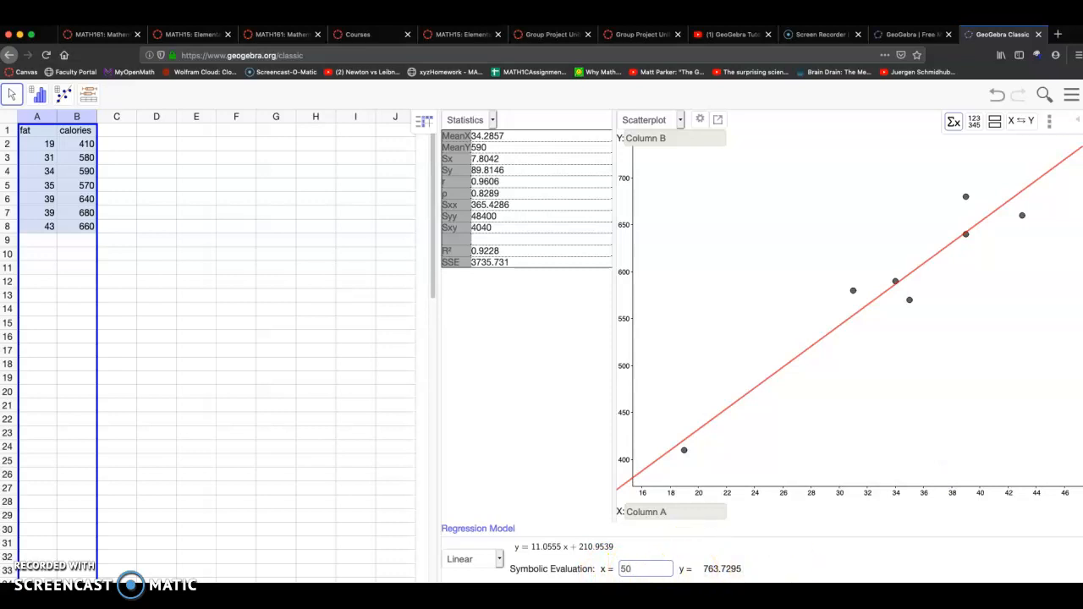
key("super+Tab")
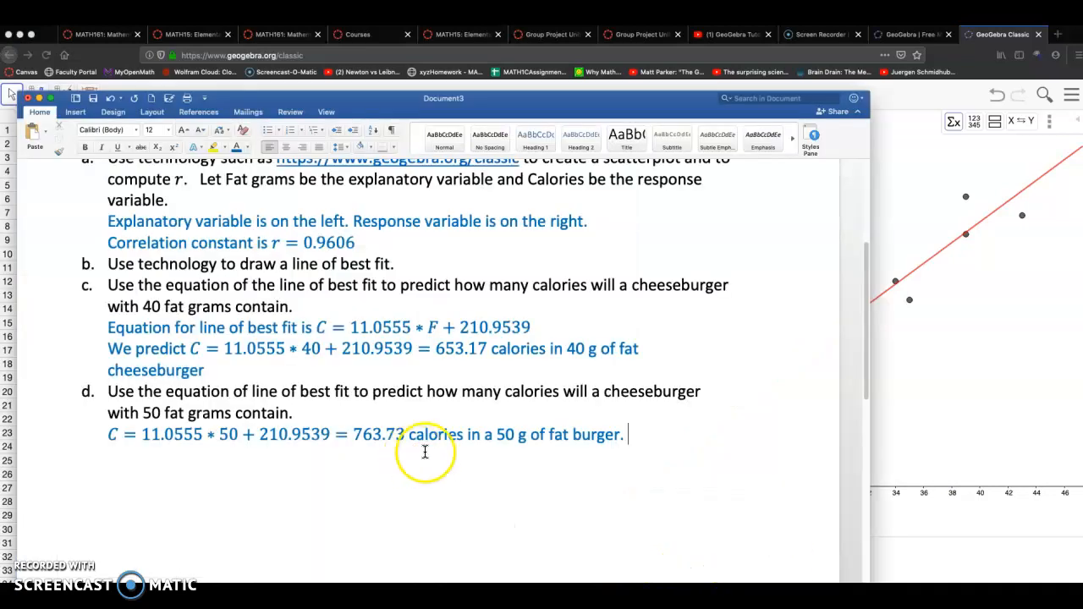
left_click(908, 538)
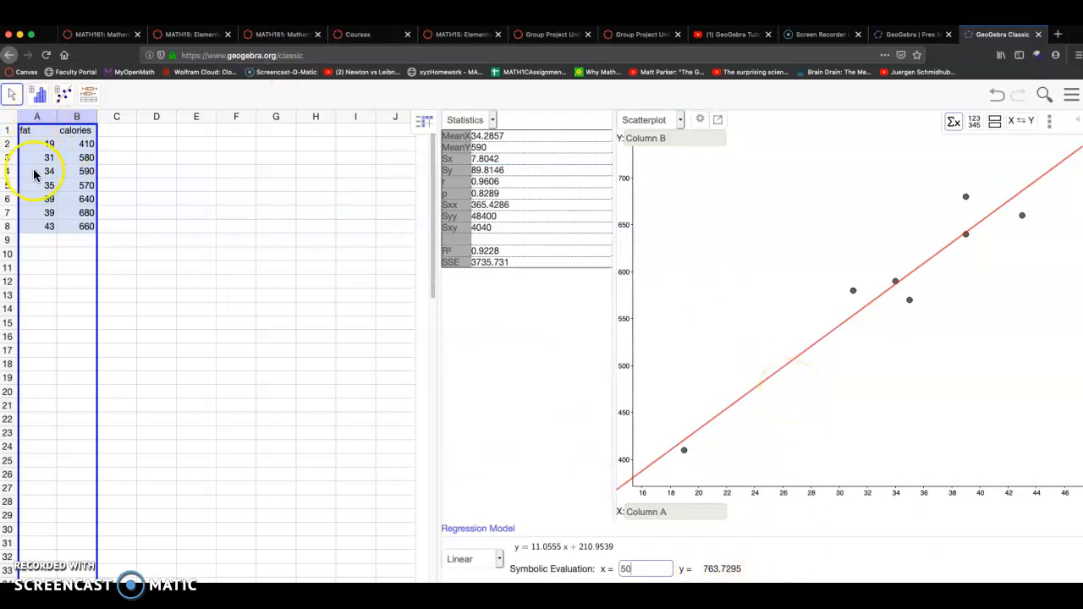
left_click(43, 94)
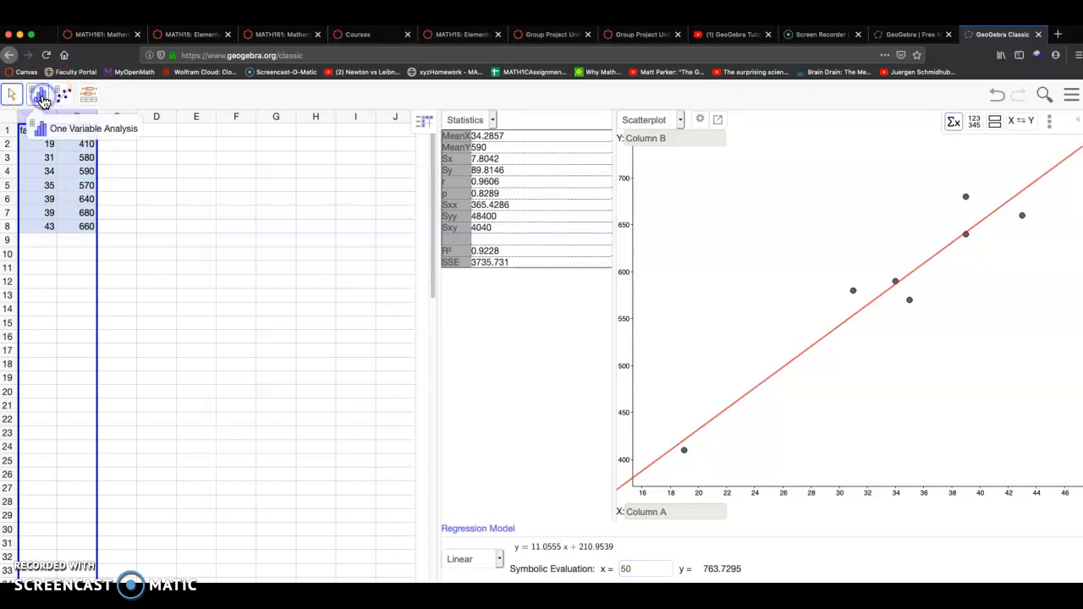
left_click(45, 100)
left_click(221, 251)
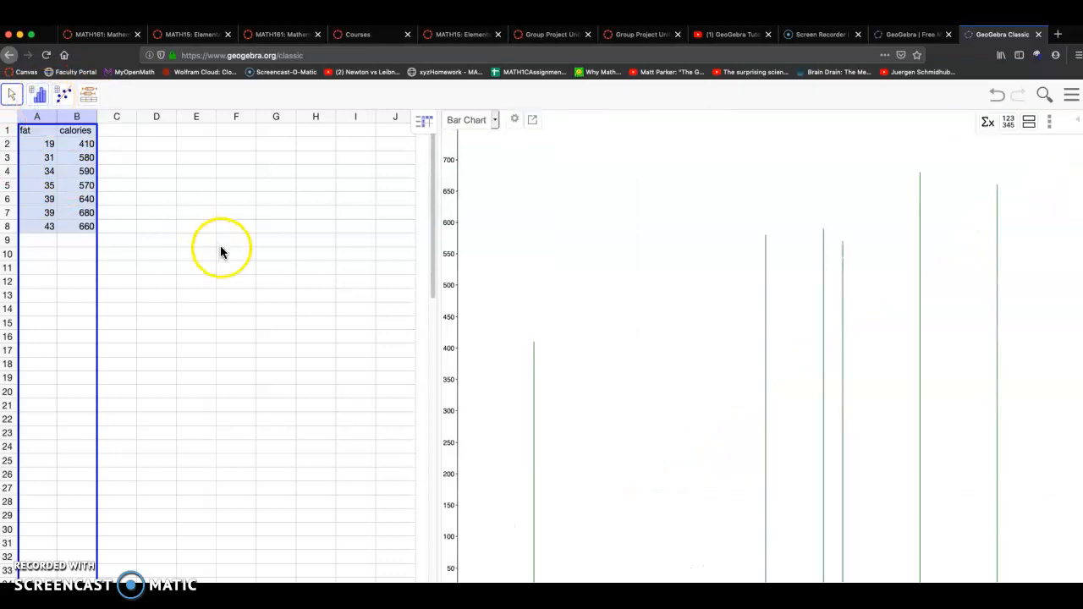
left_click(277, 254)
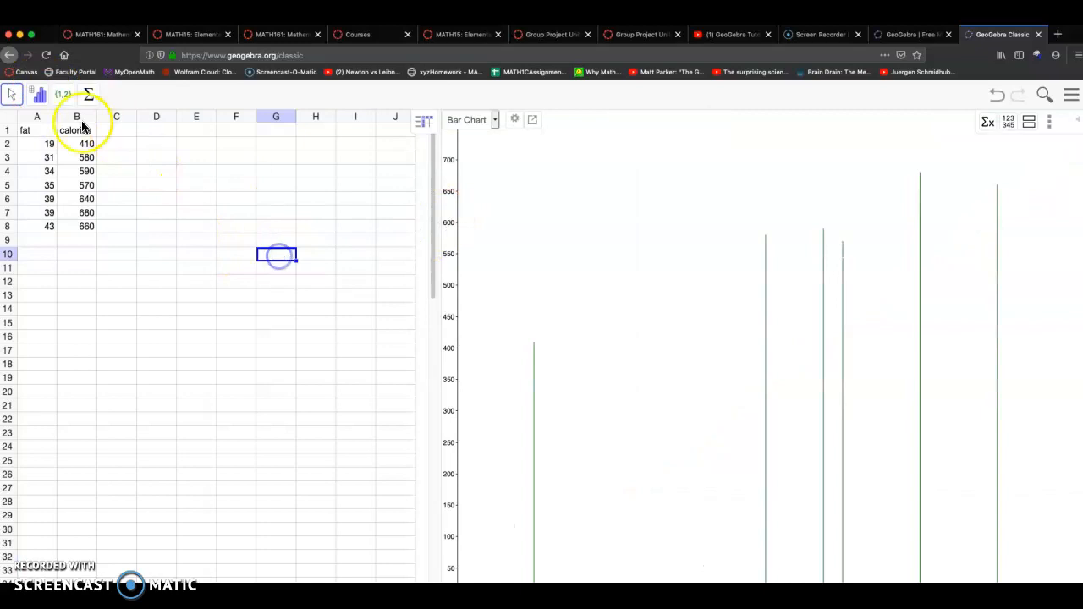
left_click_drag(41, 120, 78, 116)
left_click(39, 95)
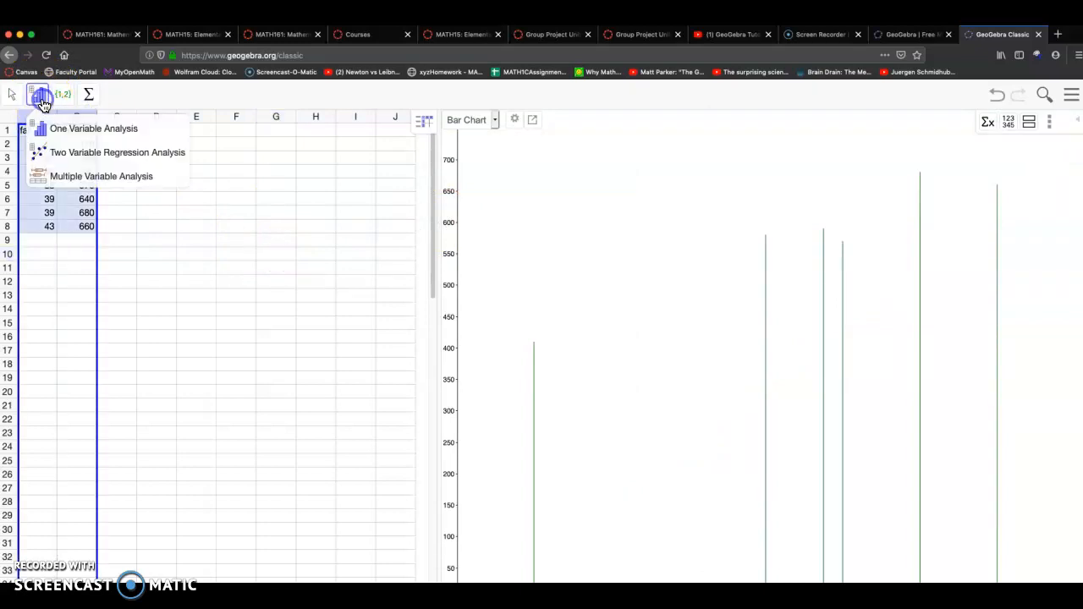
left_click(135, 156)
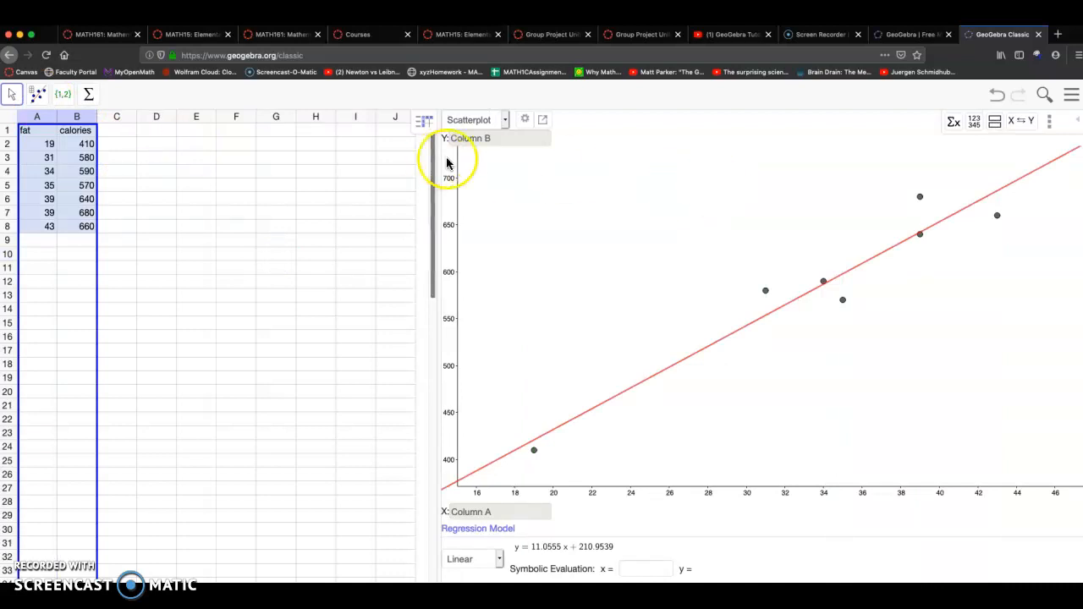
left_click(499, 558)
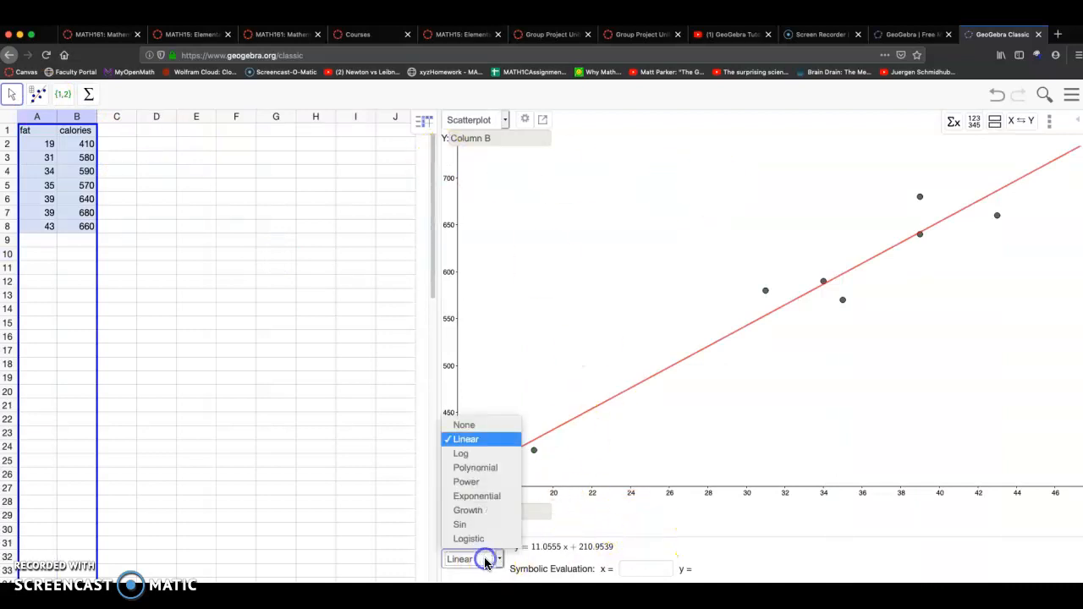
left_click(473, 428)
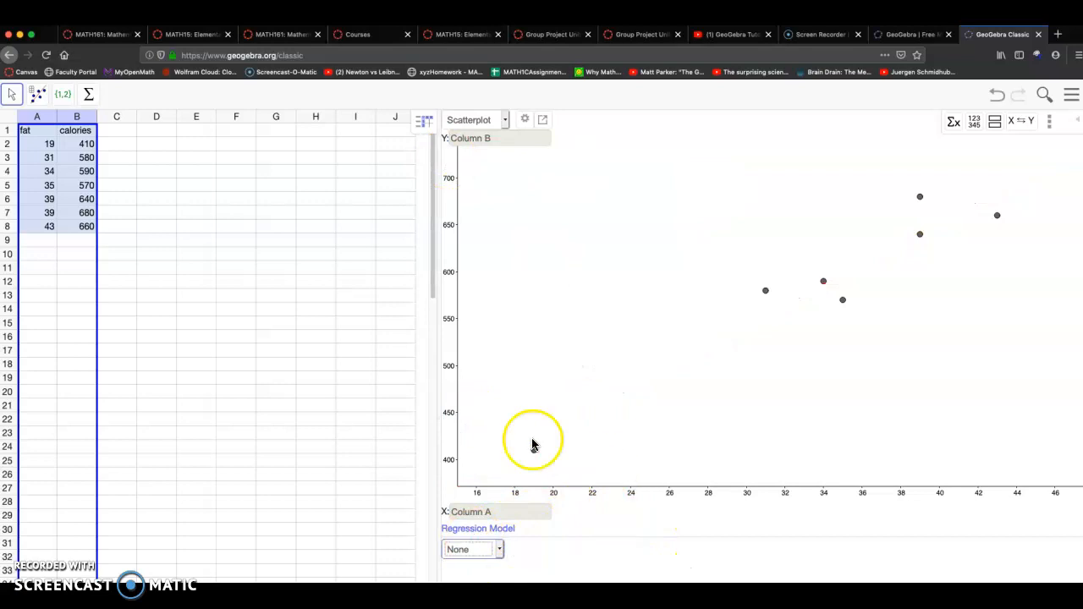
left_click(491, 549)
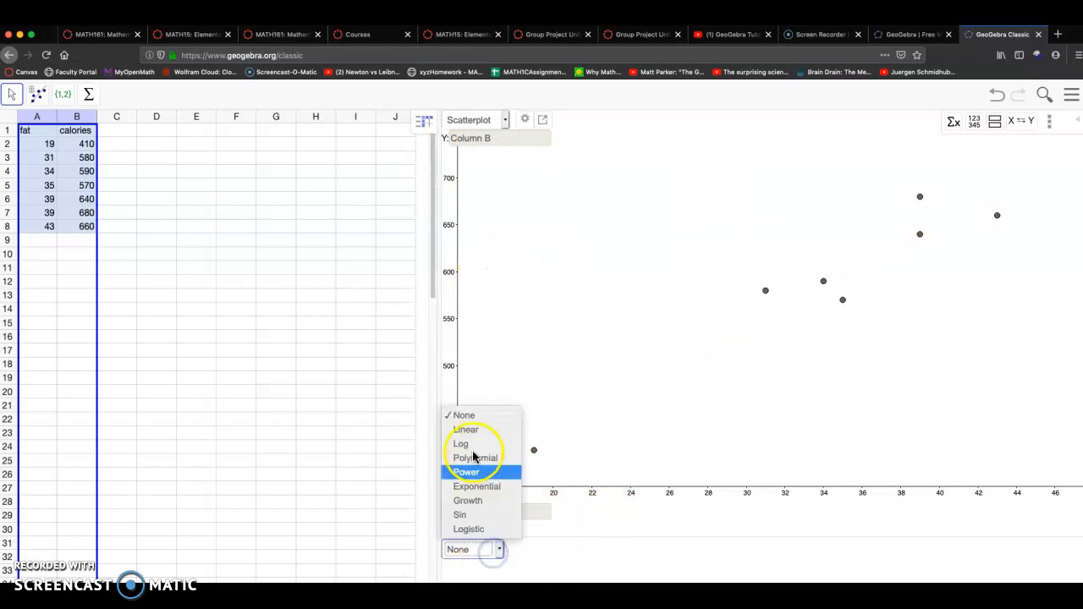
left_click(474, 433)
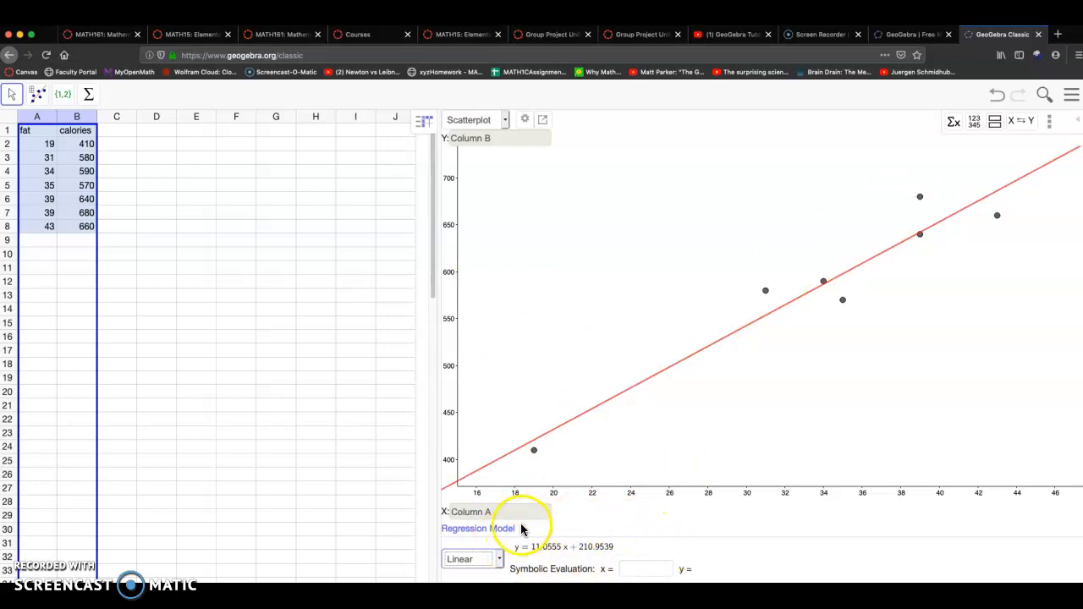
Show the statistics summary for the two-variable regression analysis
left_click(954, 125)
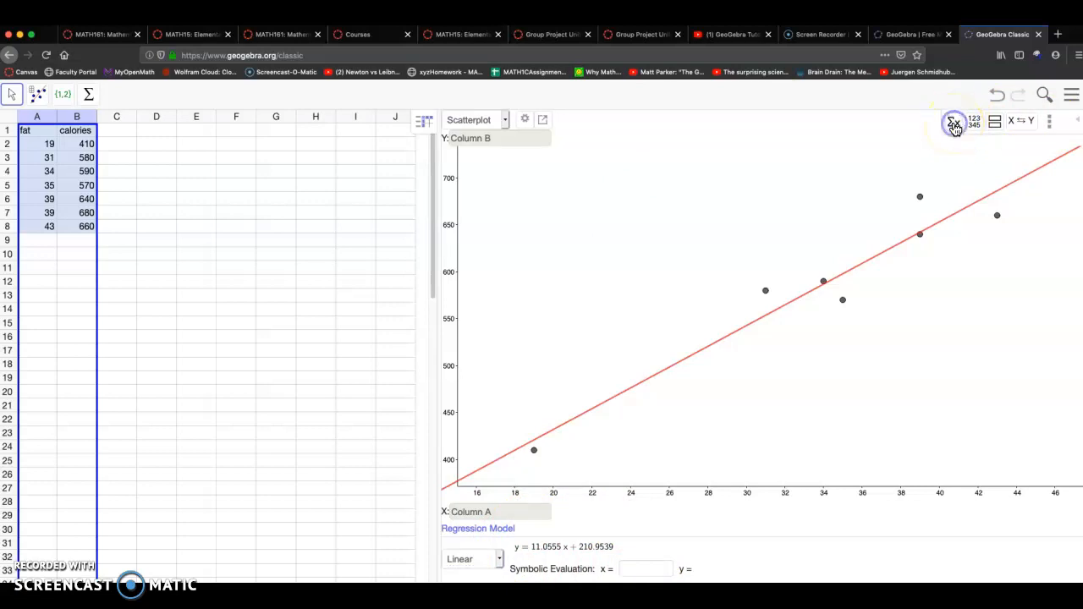